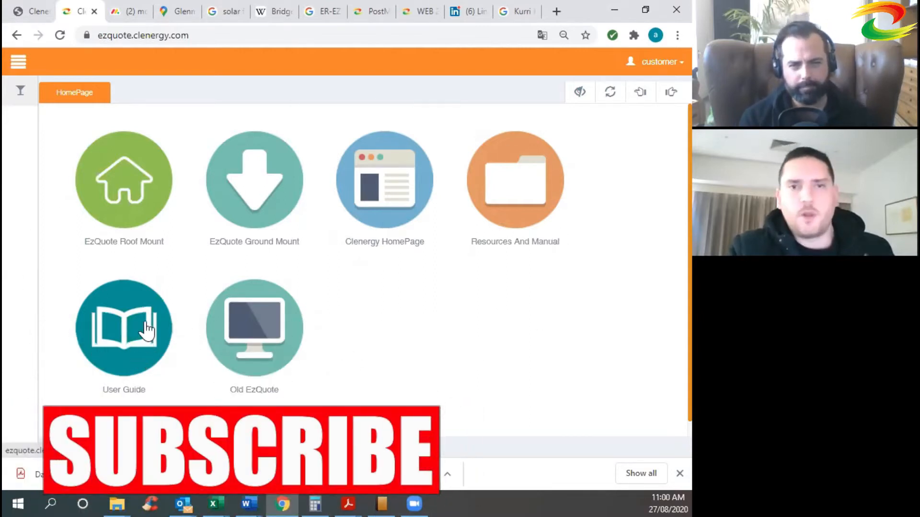
# Start a new roof-mount quotation with project name 'Kliplok test run'.
pyautogui.click(134, 243)
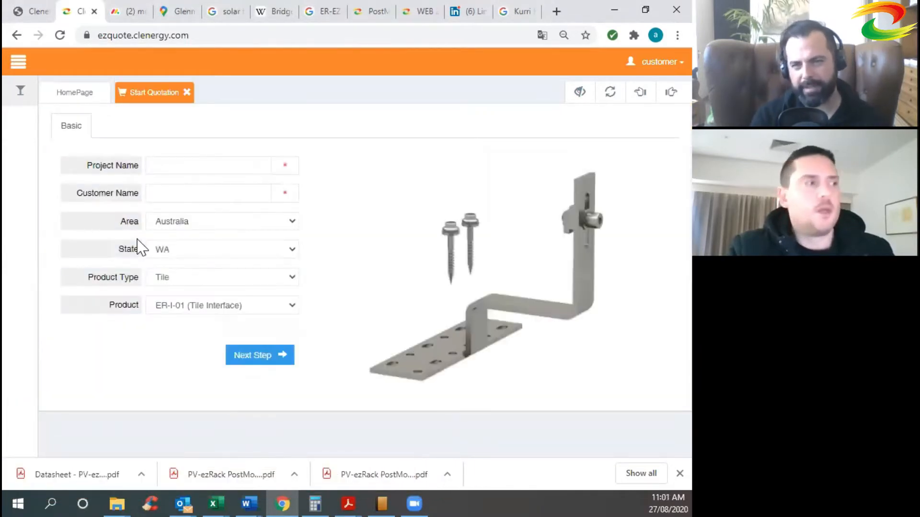
pyautogui.click(211, 164)
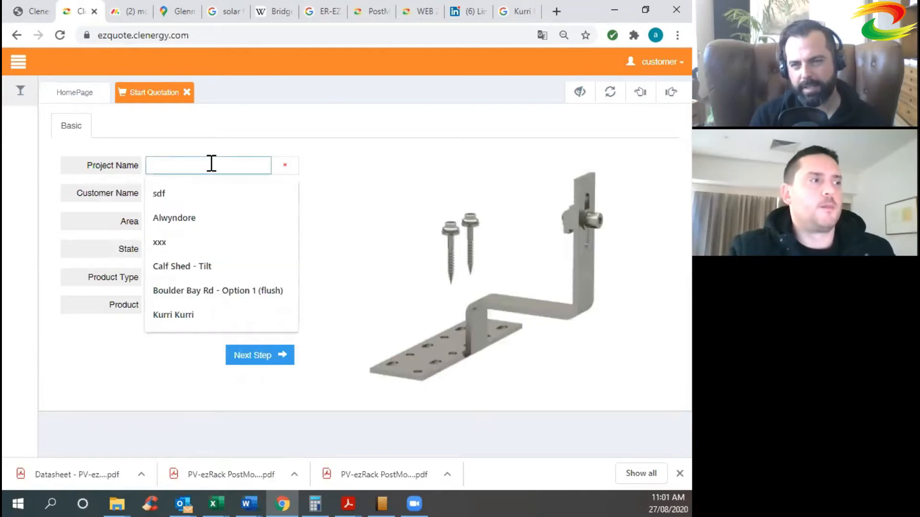
pyautogui.click(400, 150)
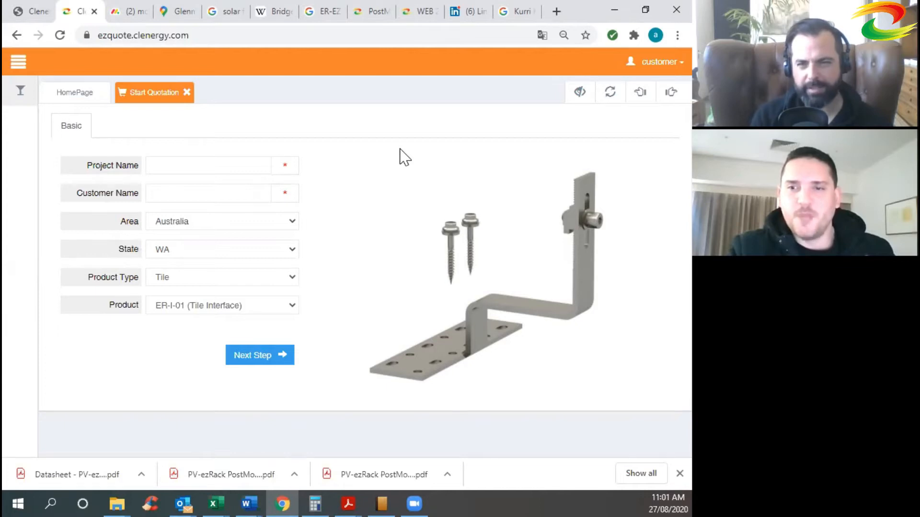
pyautogui.click(190, 166)
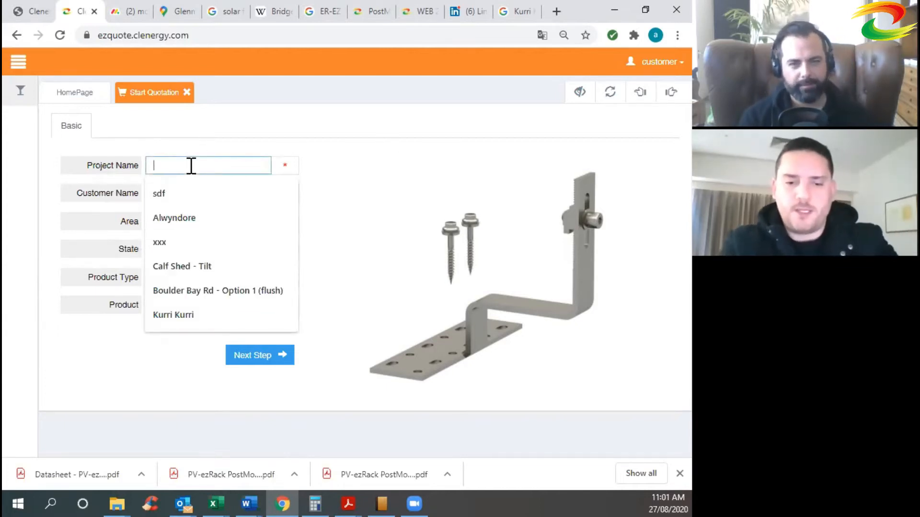
pyautogui.write('Kliplok t')
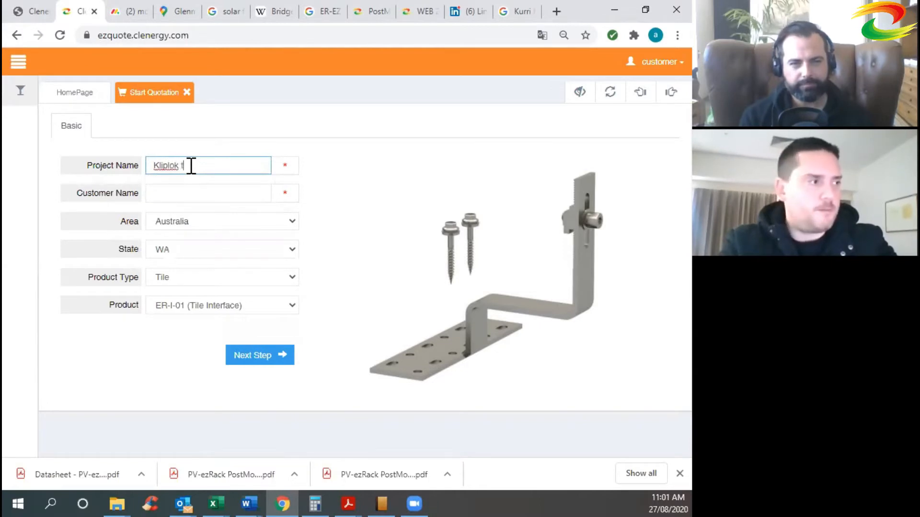
pyautogui.write('est run')
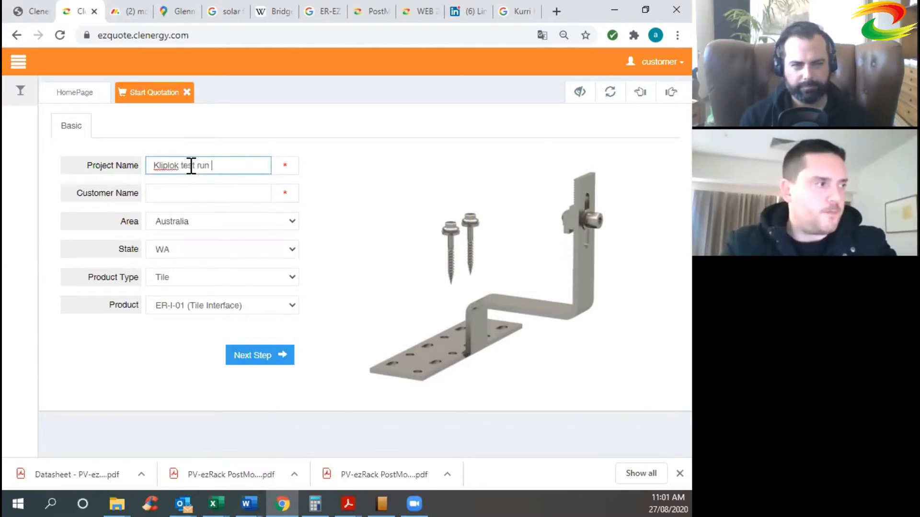
# Enter the customer's full name in the Customer Name field.
pyautogui.click(186, 184)
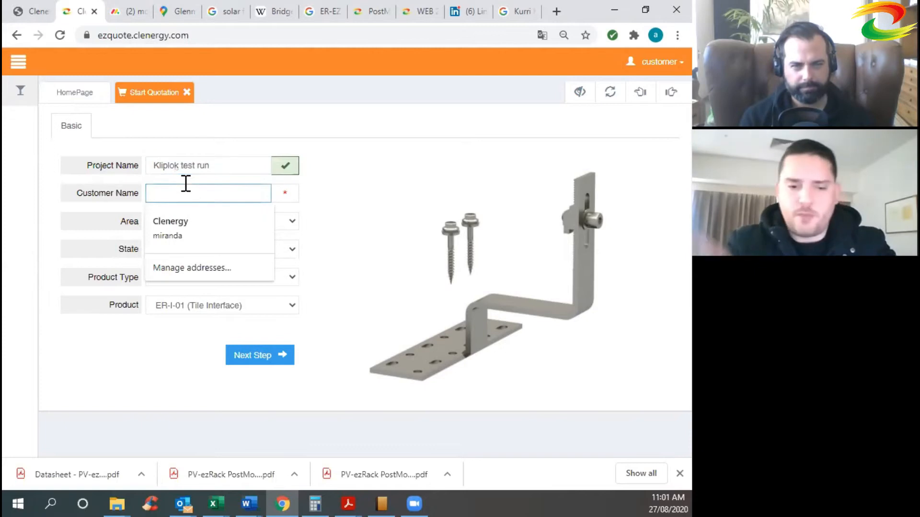
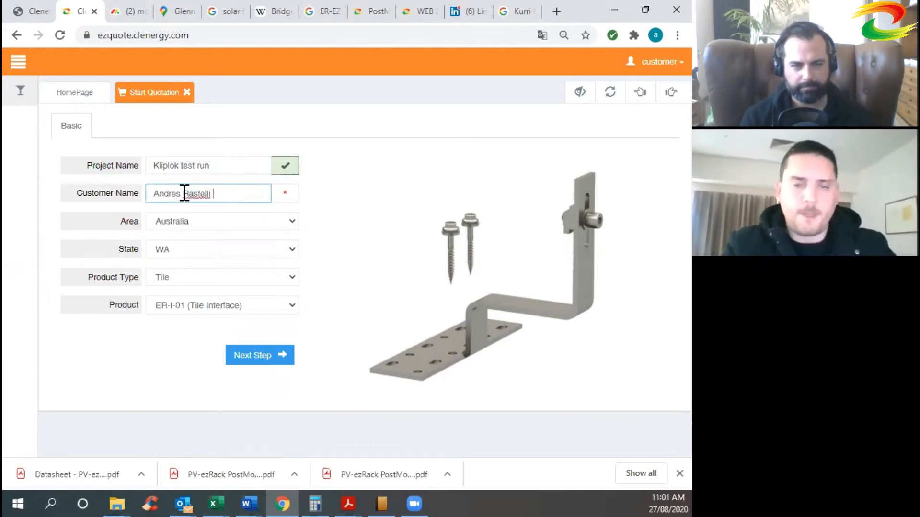
pyautogui.click(191, 222)
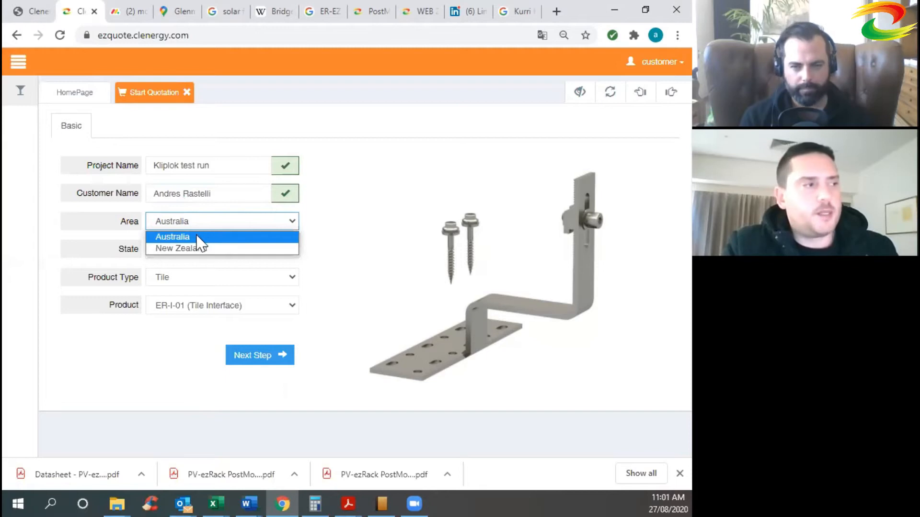
# Keep the area as Australia and set the state to NSW/ACT.
pyautogui.click(198, 238)
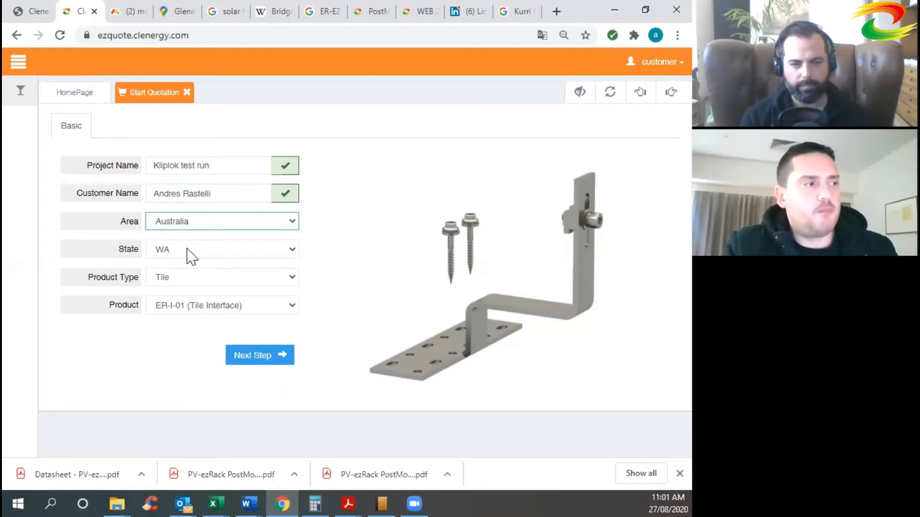
pyautogui.click(190, 253)
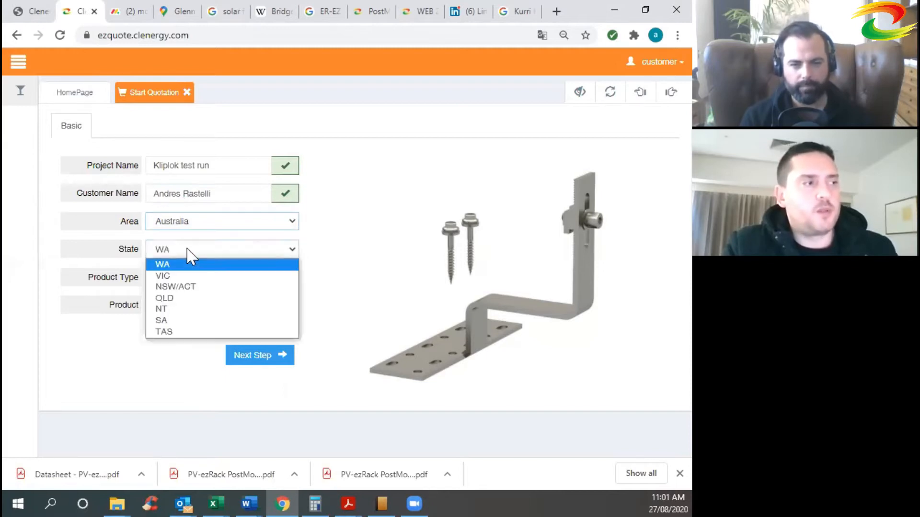
pyautogui.click(196, 288)
# Change the product type from Tile to KlipLok.
pyautogui.click(199, 280)
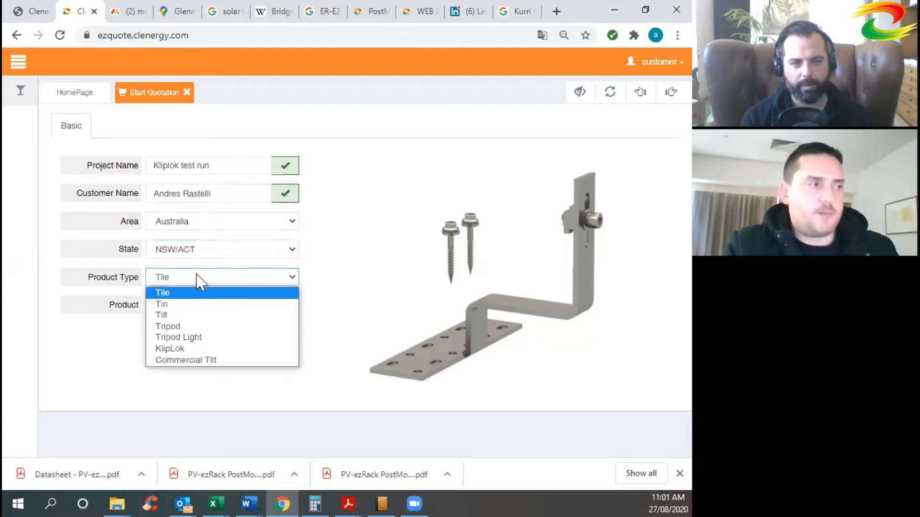
pyautogui.click(326, 277)
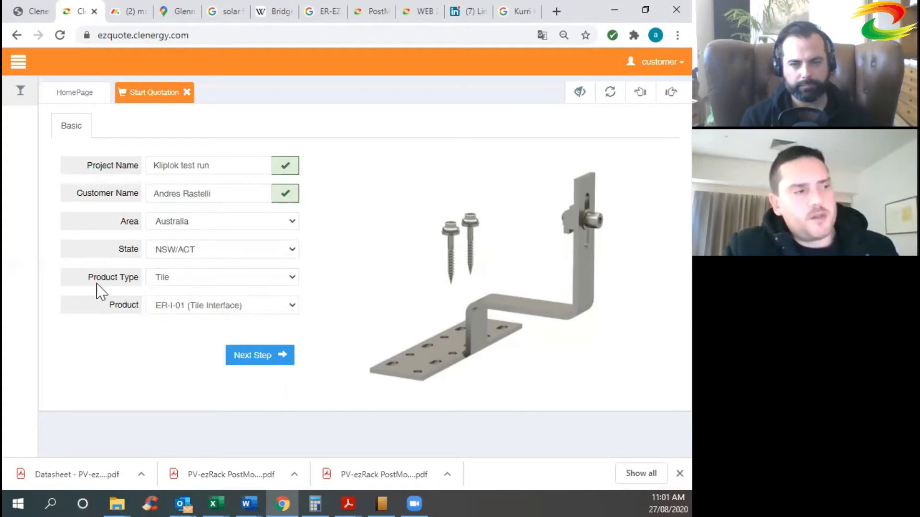
pyautogui.click(202, 286)
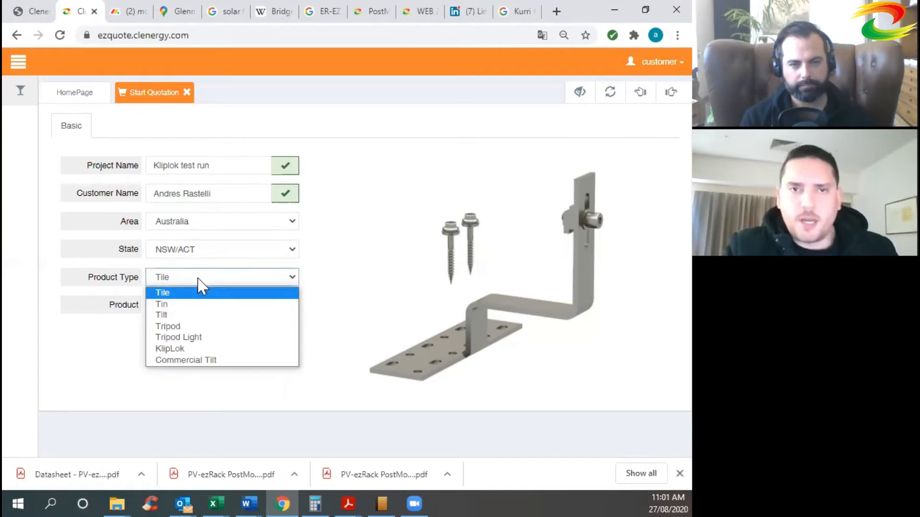
pyautogui.click(348, 281)
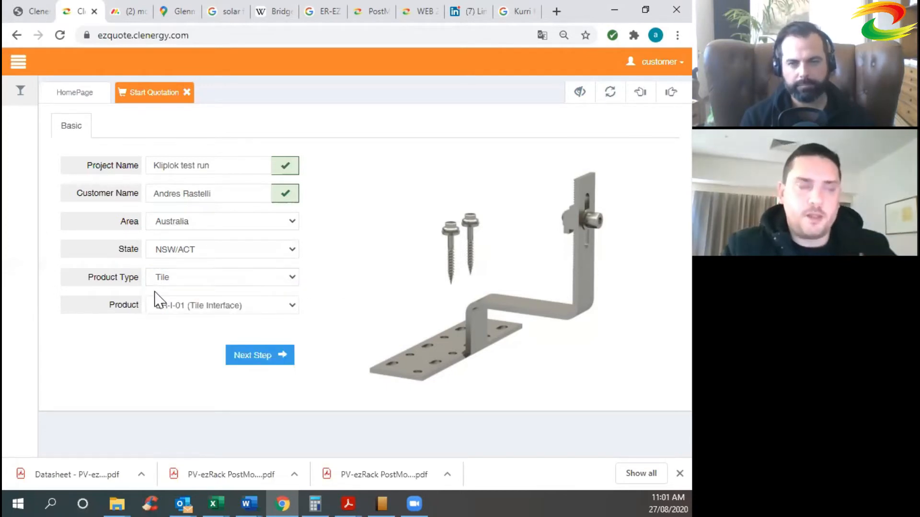
pyautogui.click(205, 282)
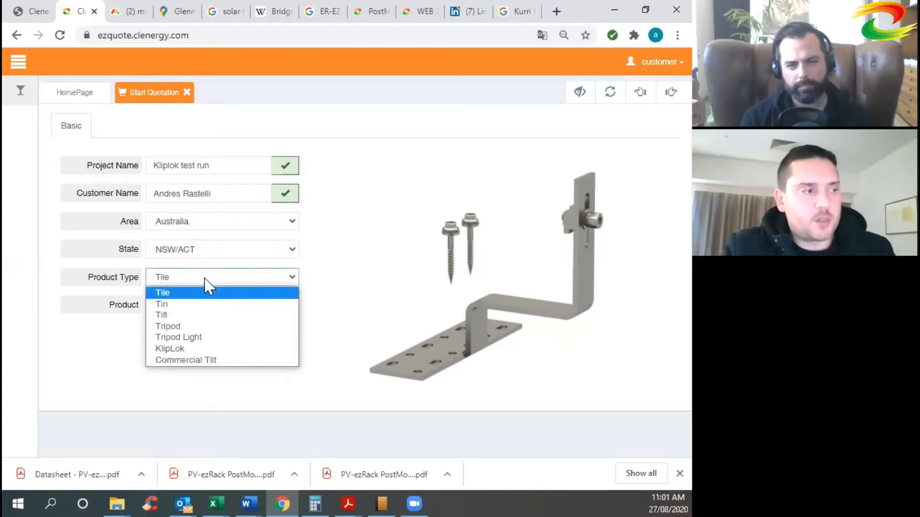
pyautogui.click(201, 352)
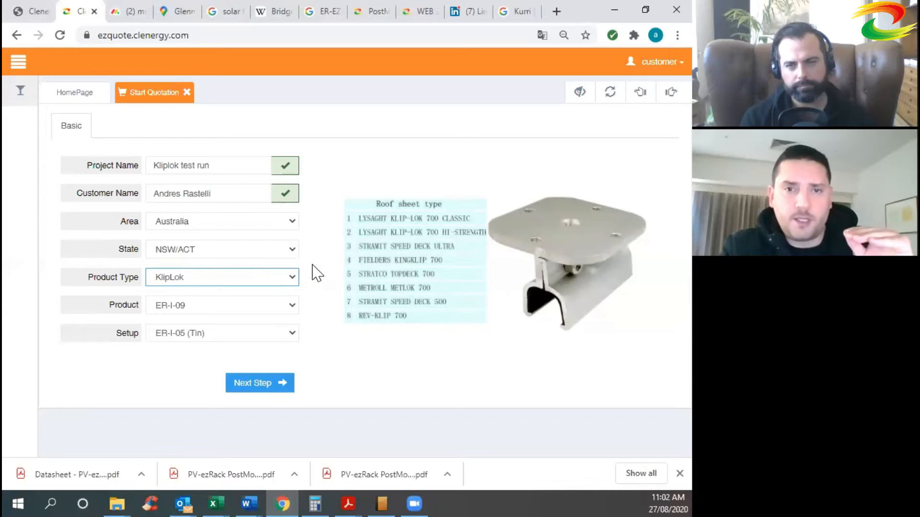
# Try products ER-I-09, ER-I-29/AU and ER-I-32/AU, settling on ER-I-34.
pyautogui.click(223, 312)
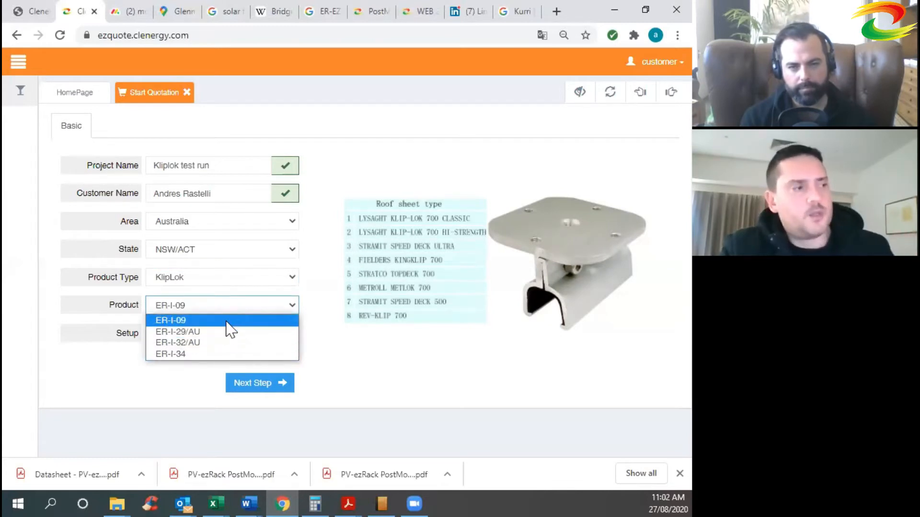
pyautogui.click(228, 321)
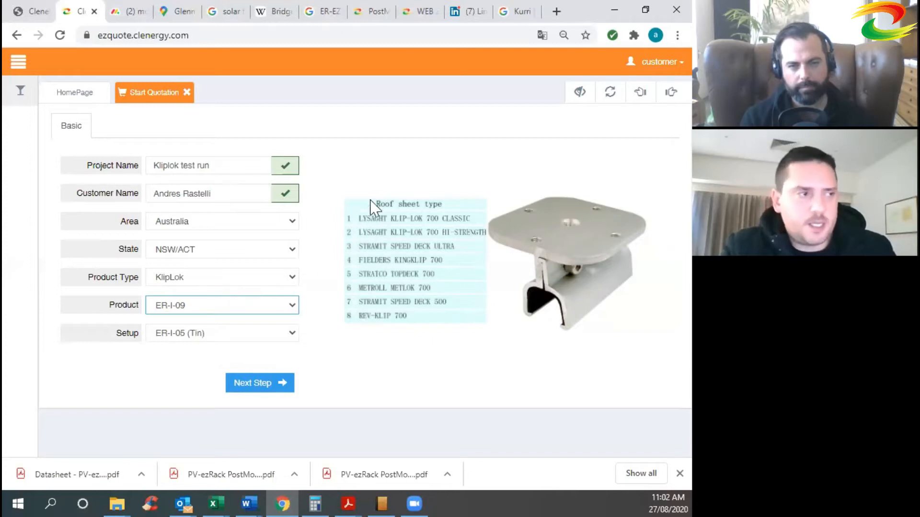
pyautogui.click(241, 307)
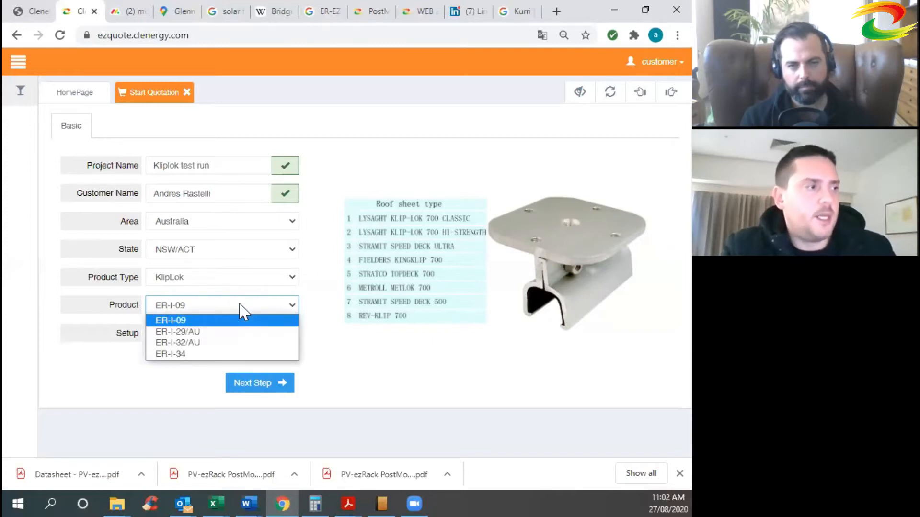
pyautogui.click(210, 331)
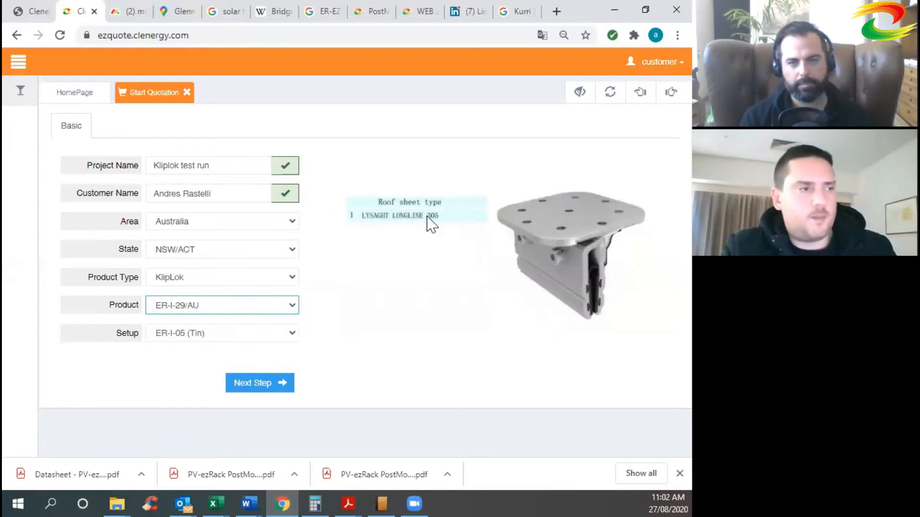
pyautogui.click(236, 310)
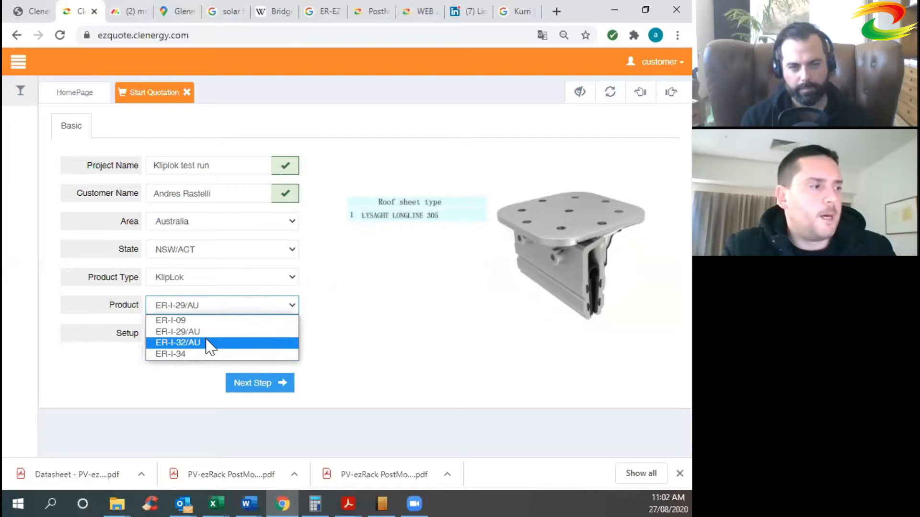
pyautogui.click(208, 344)
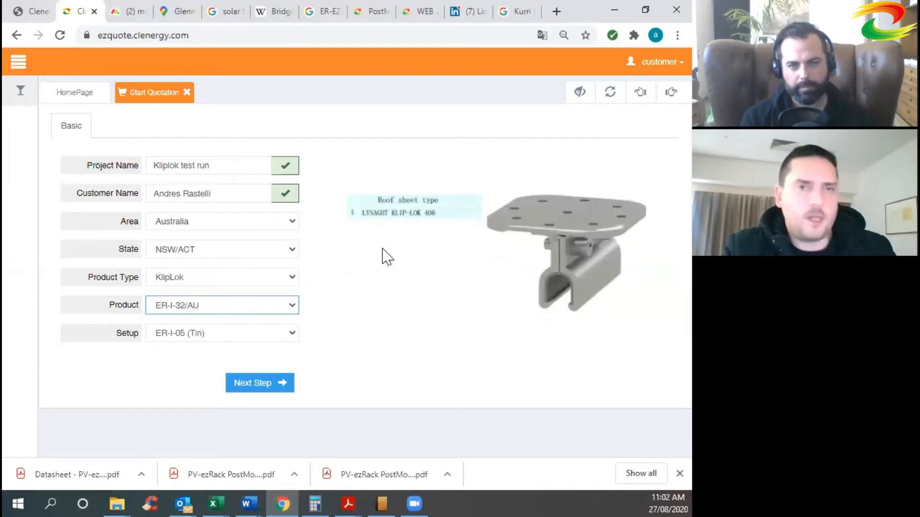
pyautogui.click(243, 310)
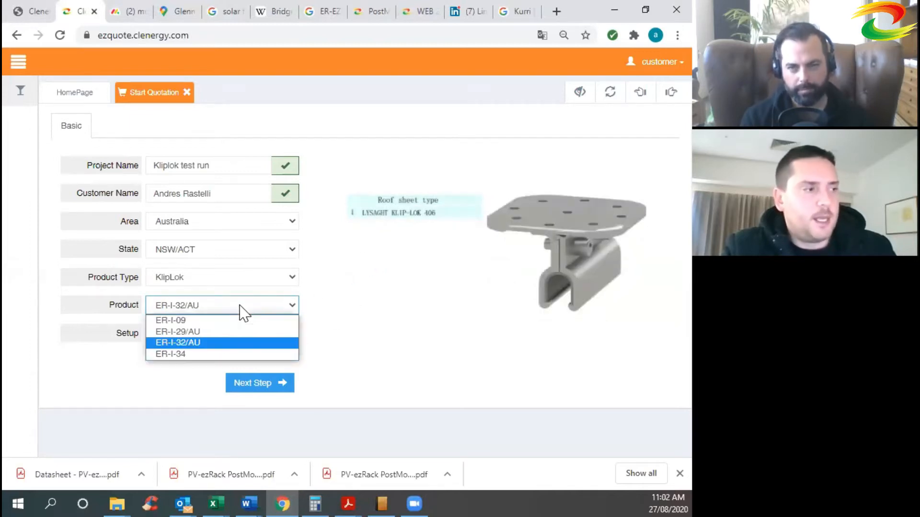
pyautogui.click(192, 353)
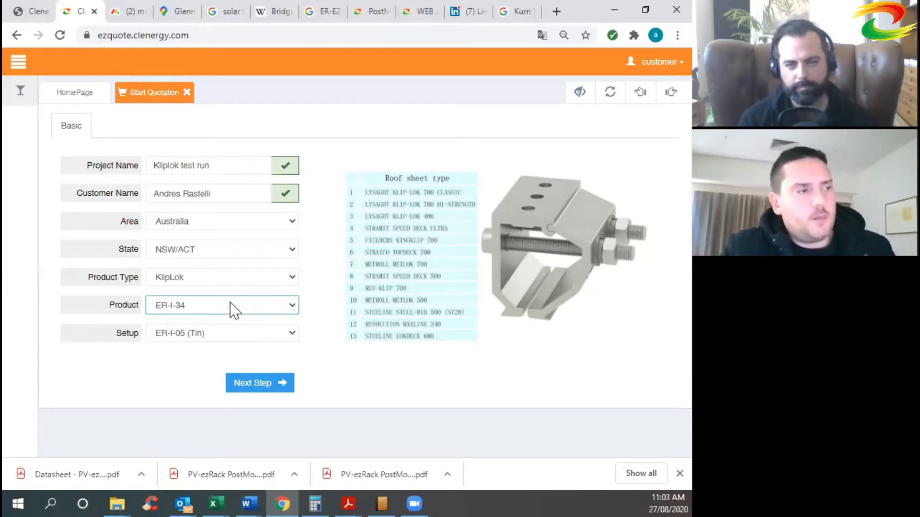
pyautogui.click(225, 334)
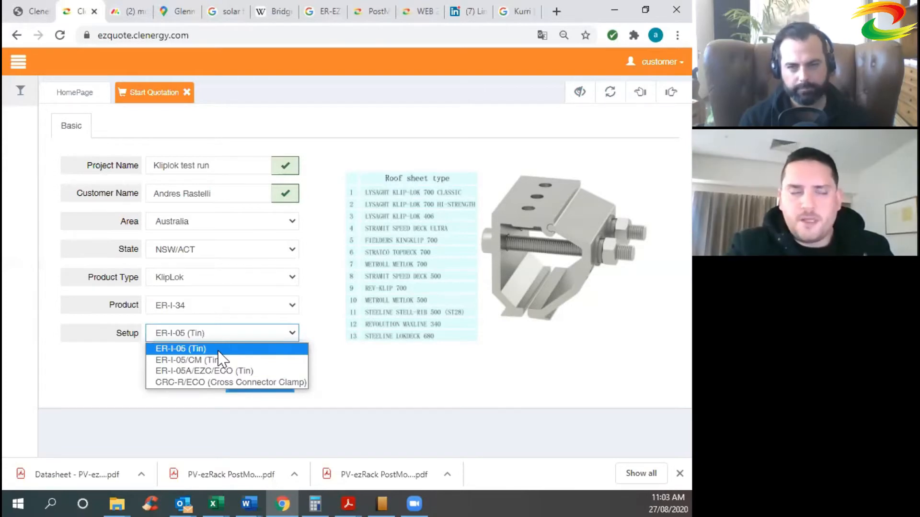
# Keep setup ER-I-05 (Tin) and advance to the Module step.
pyautogui.click(260, 343)
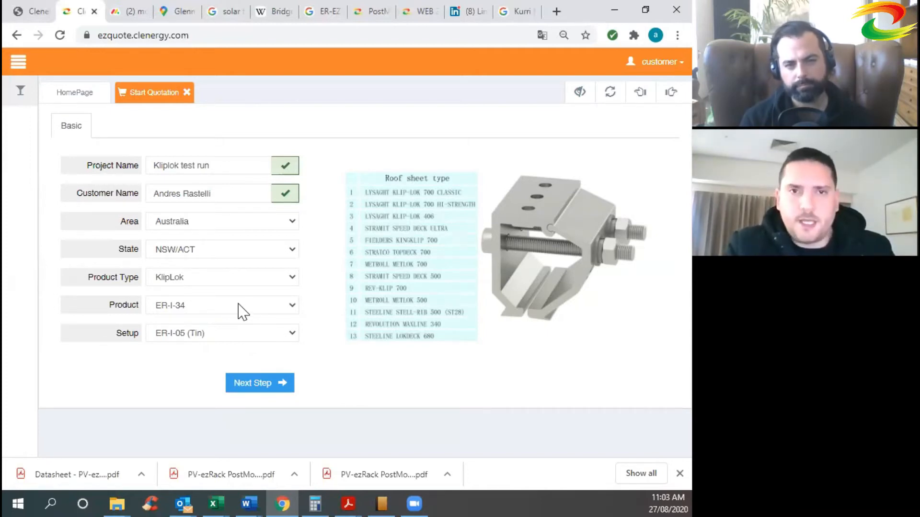
pyautogui.click(238, 335)
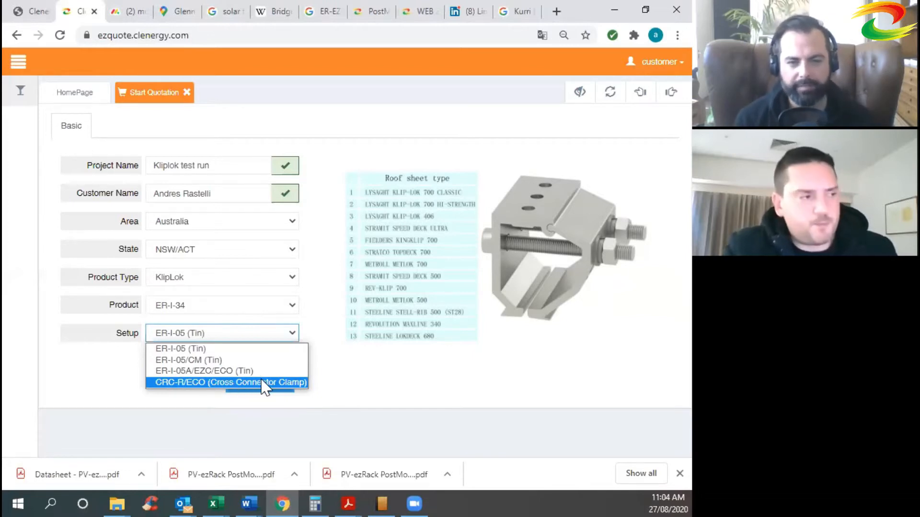
pyautogui.click(250, 351)
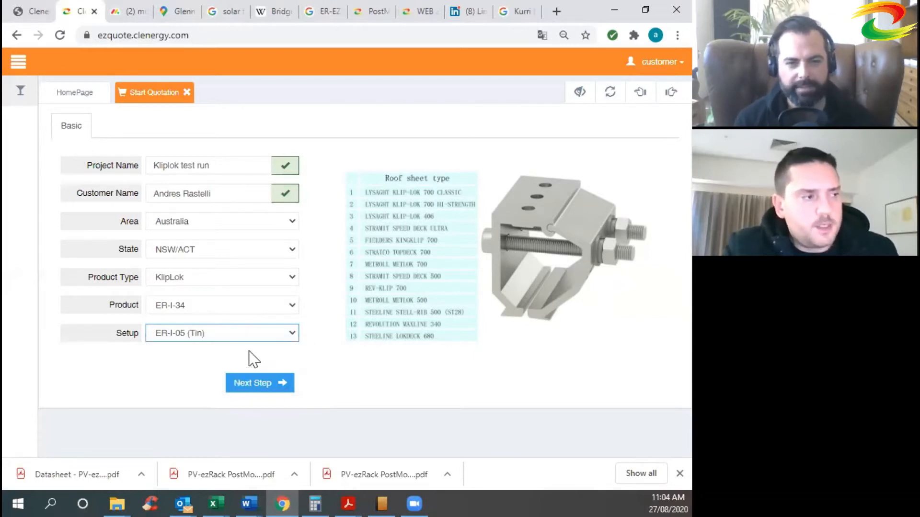
pyautogui.click(263, 386)
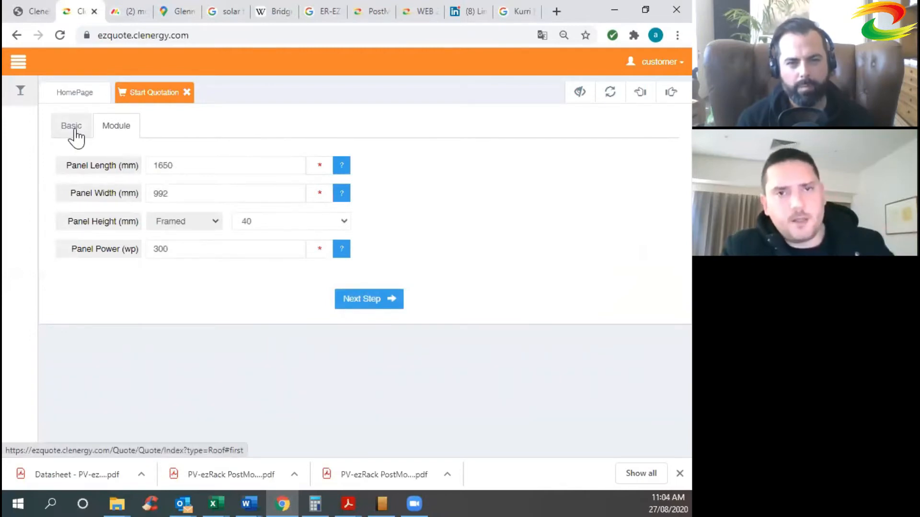
# Set the panel length to 1750 mm and width to 998 mm.
pyautogui.click(206, 165)
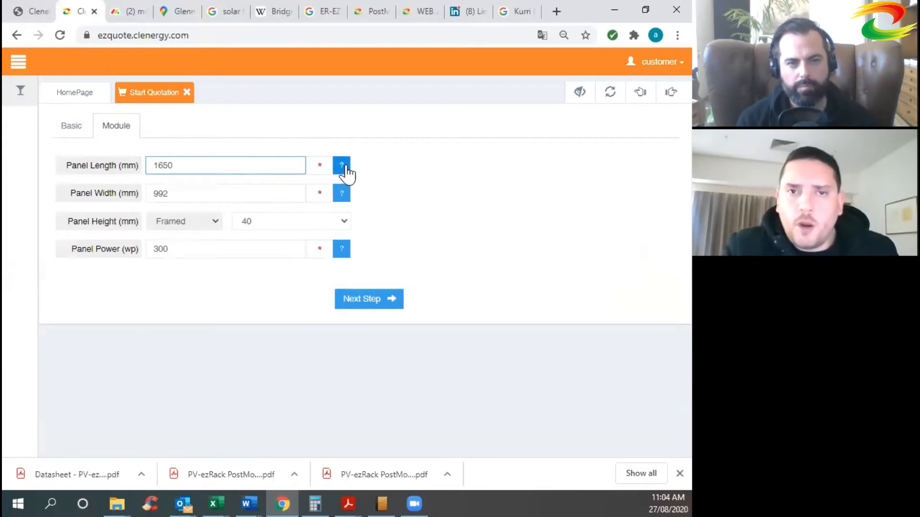
pyautogui.click(342, 174)
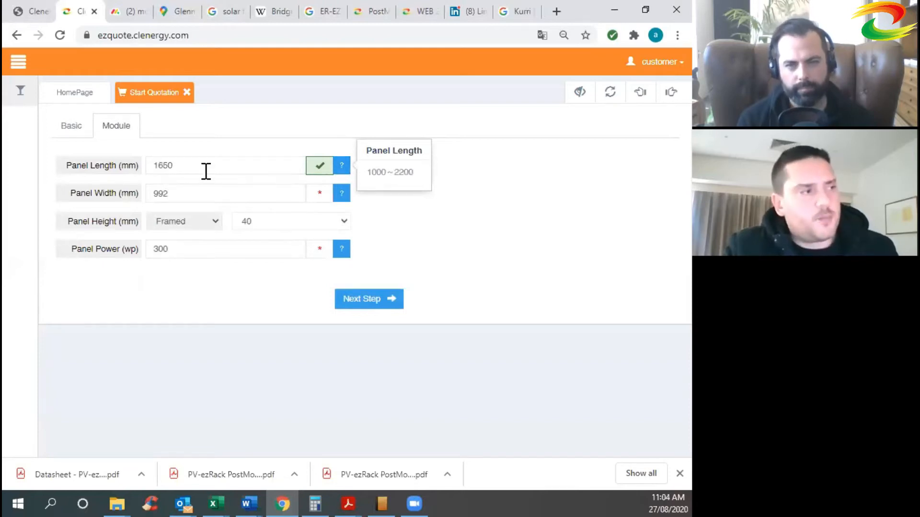
pyautogui.moveTo(208, 170); pyautogui.dragTo(149, 166)
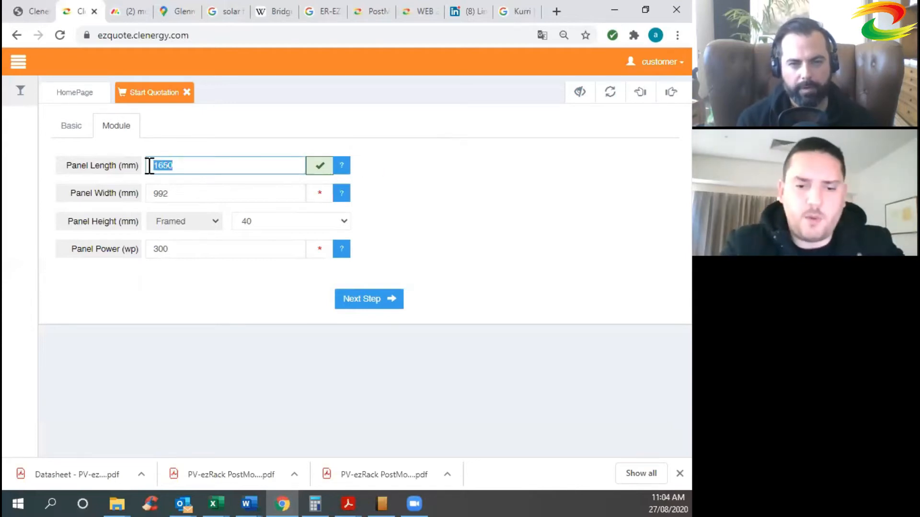
pyautogui.write('175')
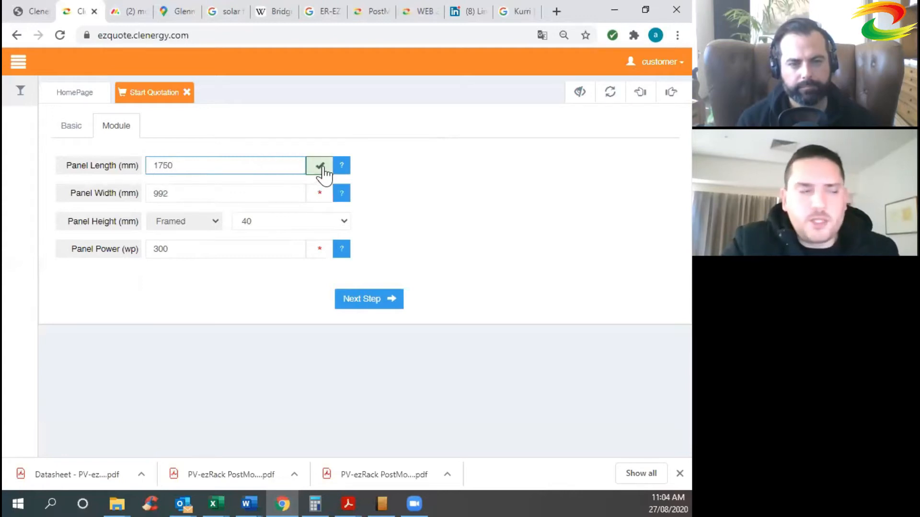
pyautogui.click(215, 194)
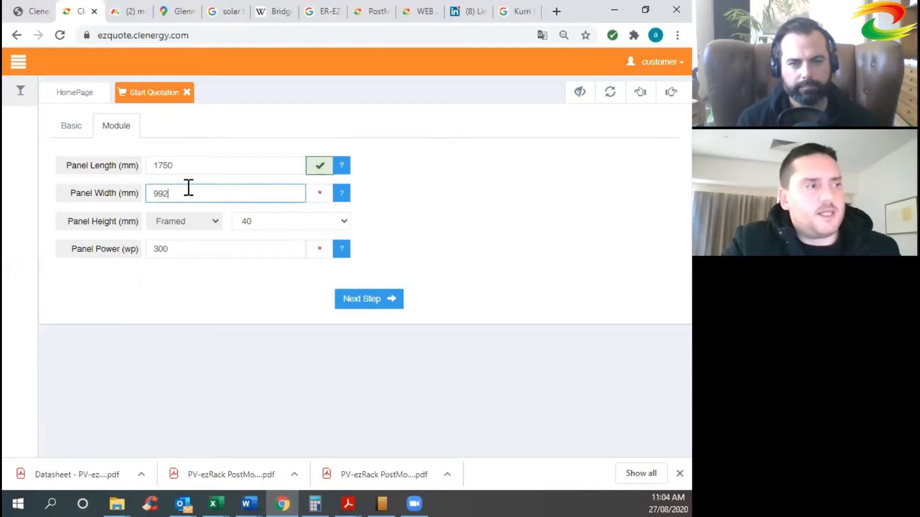
pyautogui.click(341, 197)
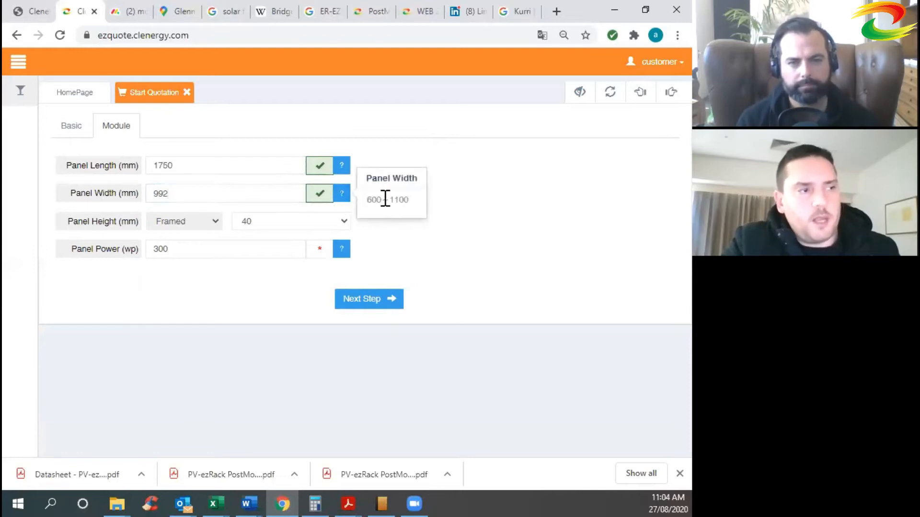
pyautogui.click(242, 188)
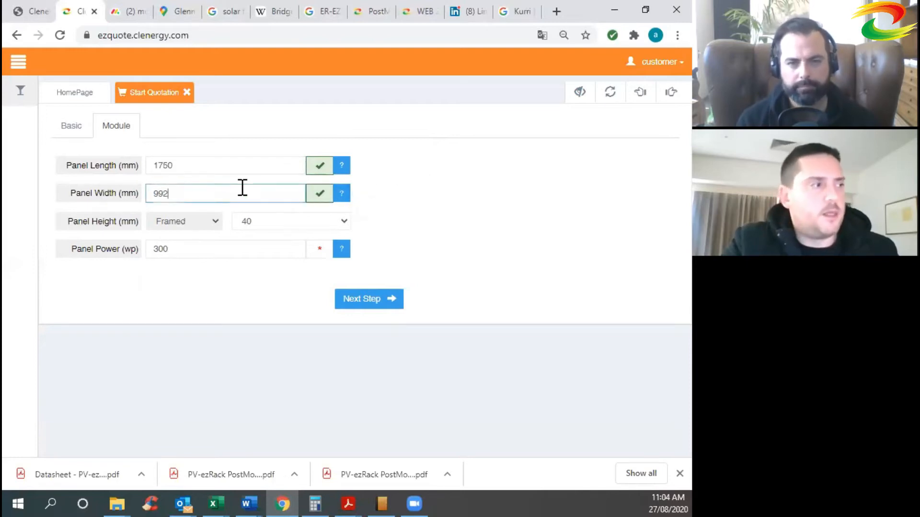
pyautogui.press('BackSpace')
pyautogui.write('8')
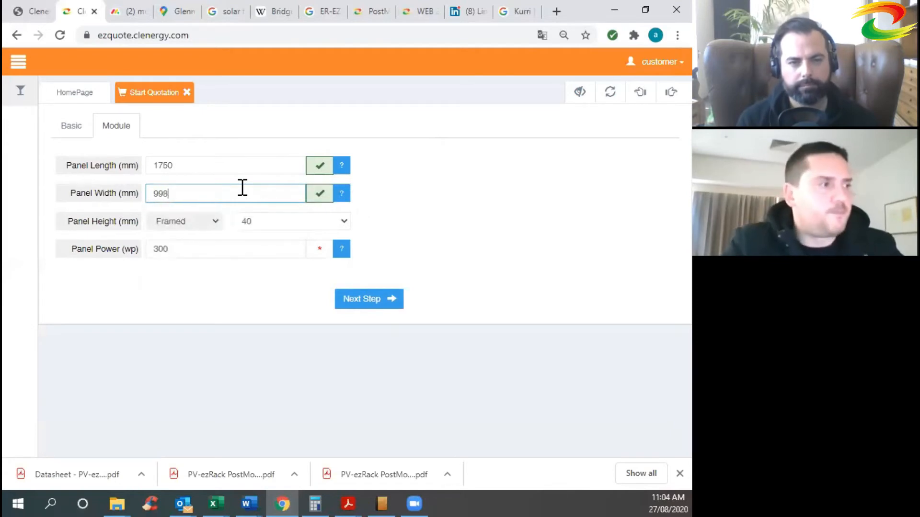
pyautogui.click(122, 230)
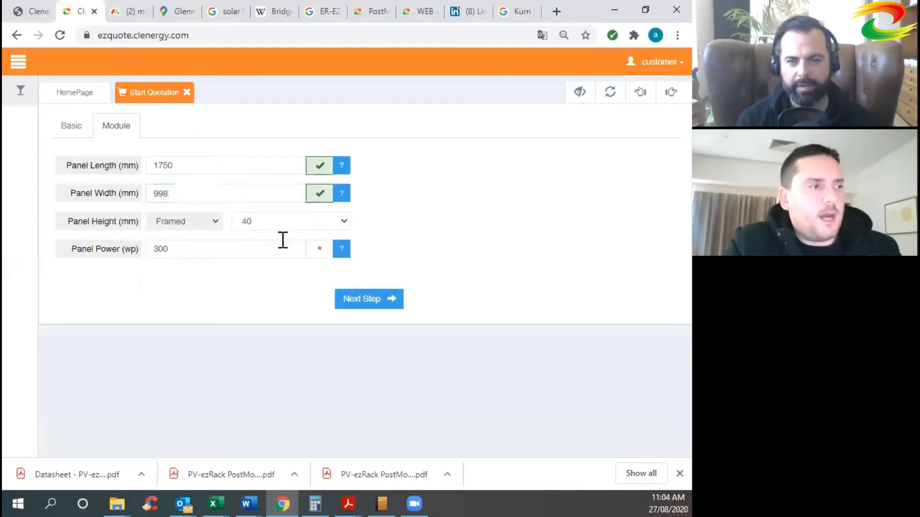
# Set framed height to 35 mm and power to 330 W, then continue.
pyautogui.click(335, 225)
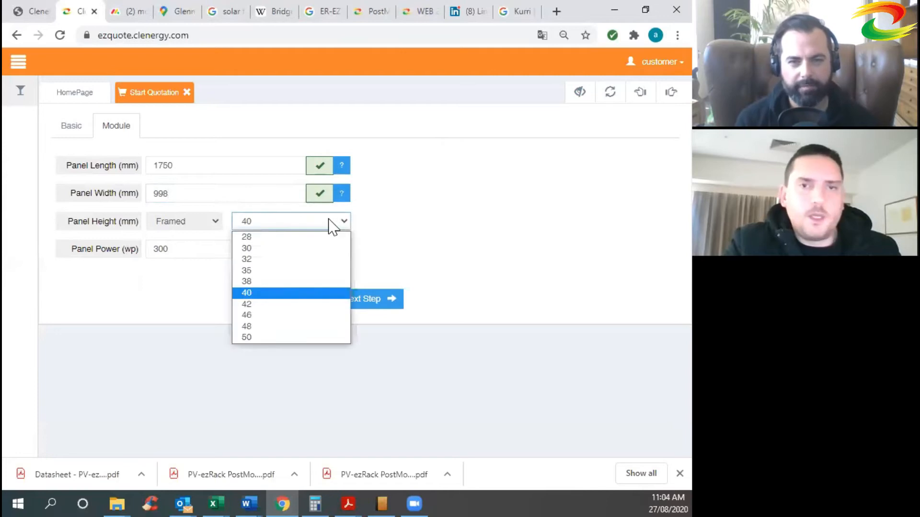
pyautogui.click(355, 232)
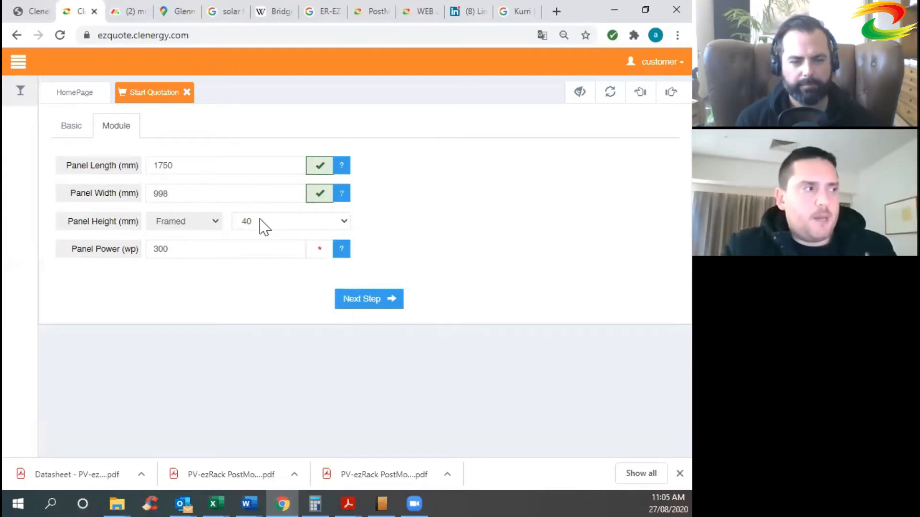
pyautogui.click(293, 228)
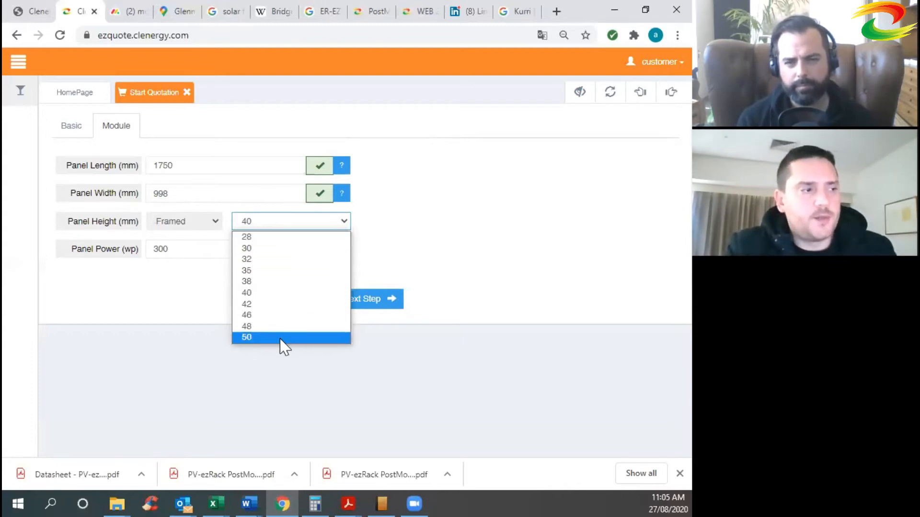
pyautogui.click(290, 271)
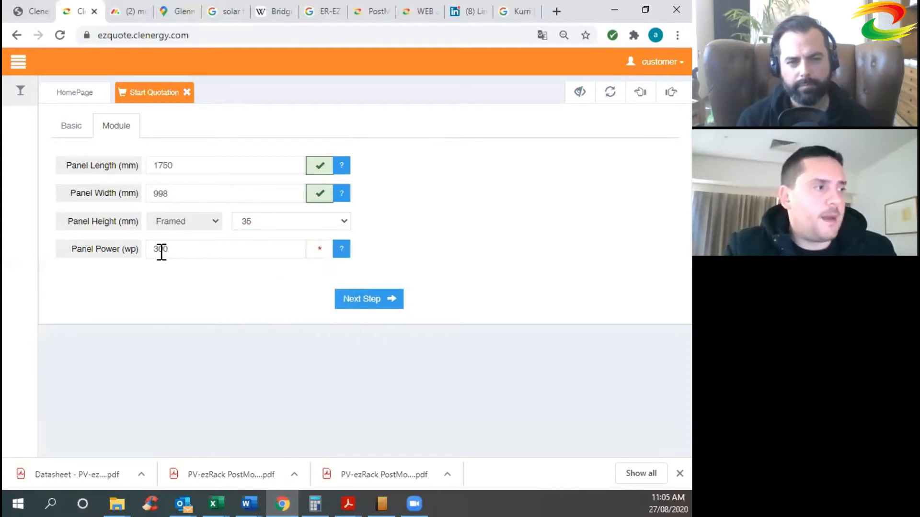
pyautogui.click(342, 251)
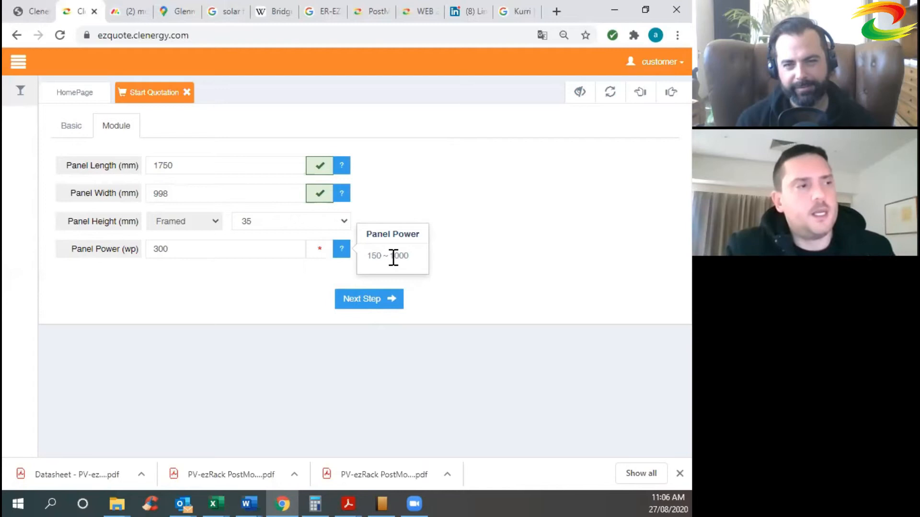
pyautogui.click(211, 252)
pyautogui.press('BackSpace')
pyautogui.press('BackSpace')
pyautogui.write('30')
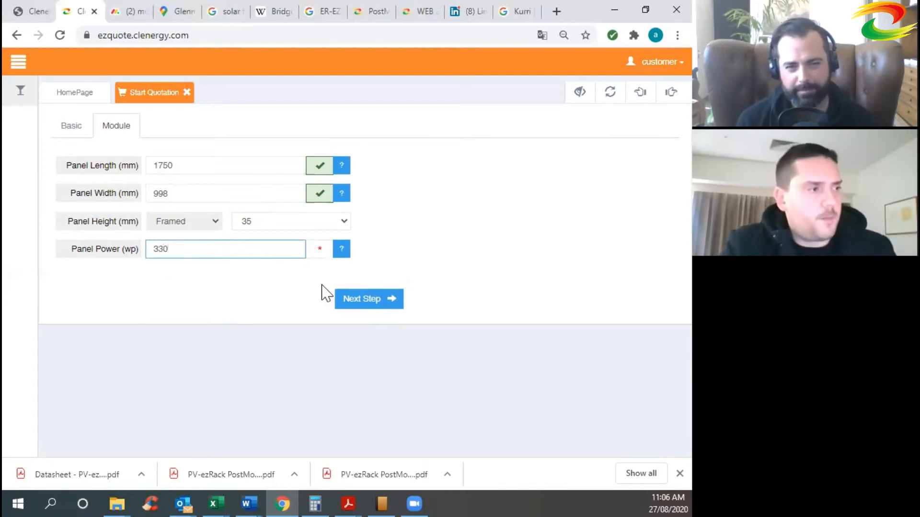
pyautogui.click(322, 290)
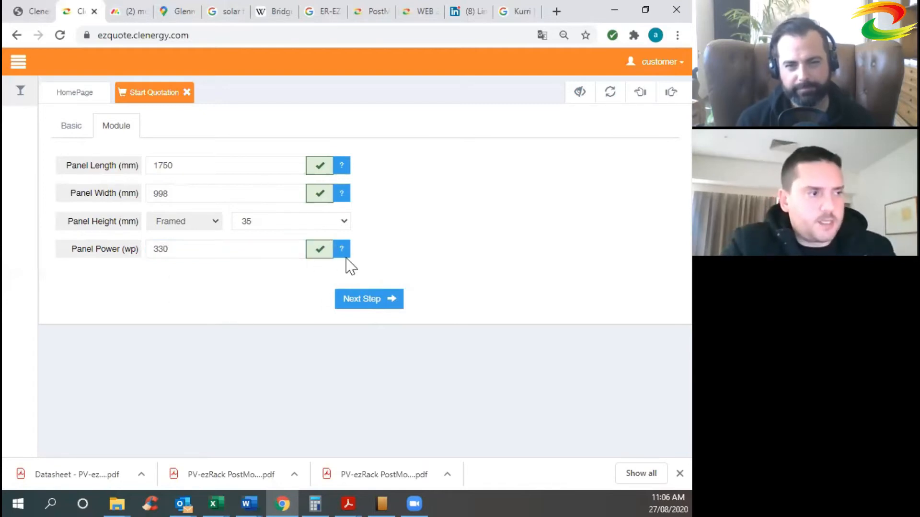
pyautogui.click(365, 303)
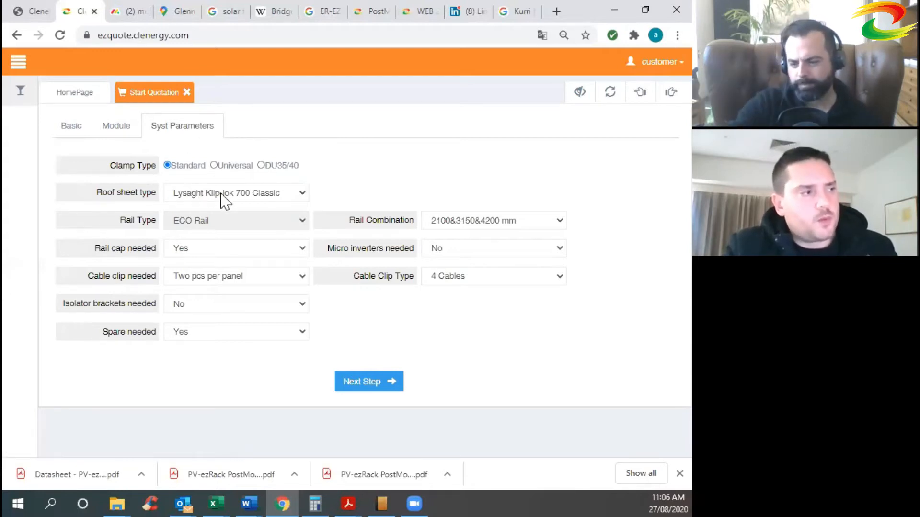
# Switch the roof sheet type to Lysaght Klip-lok 700 Hi-strength.
pyautogui.click(260, 192)
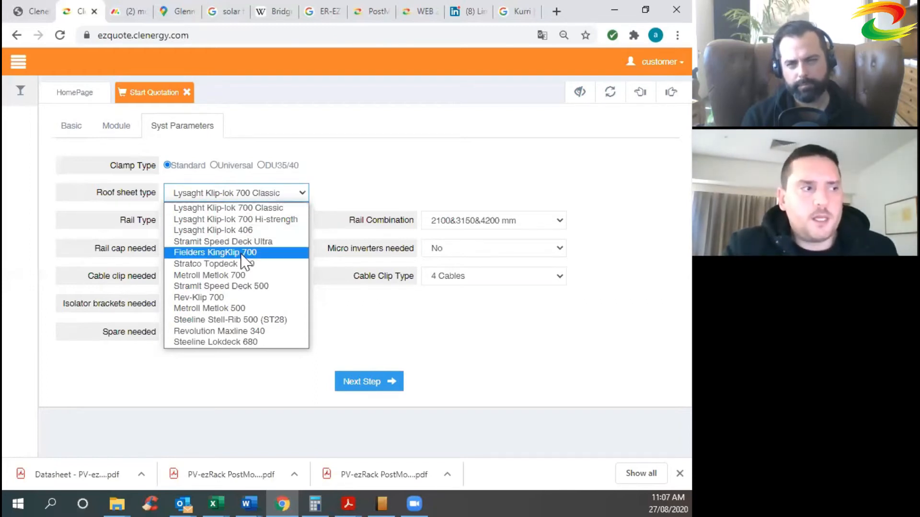
pyautogui.click(390, 324)
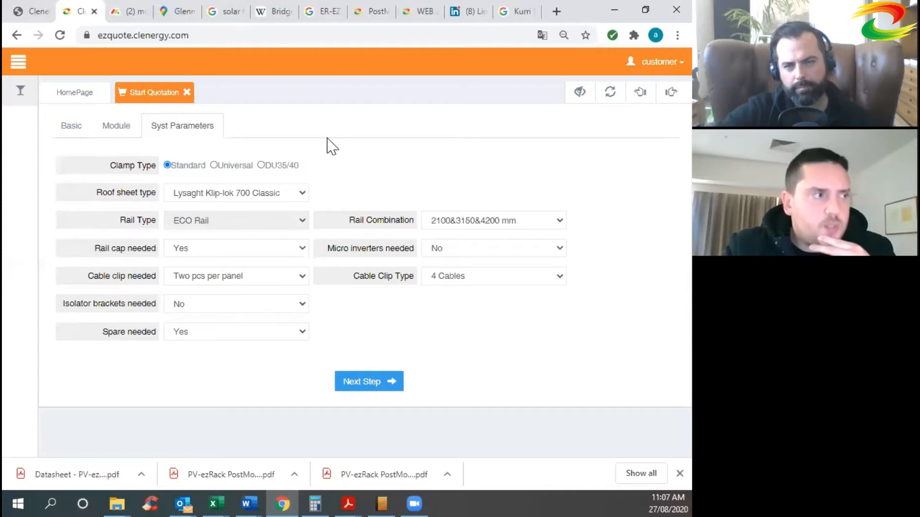
pyautogui.click(232, 193)
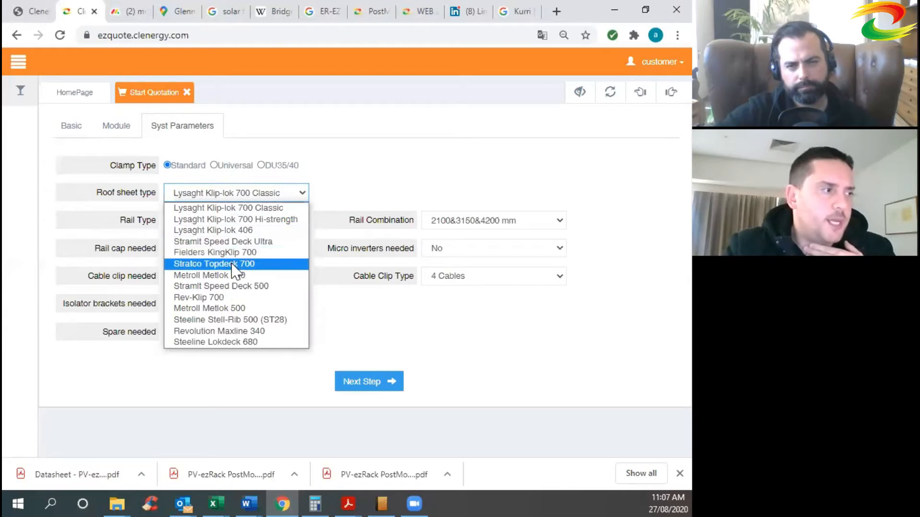
pyautogui.click(237, 222)
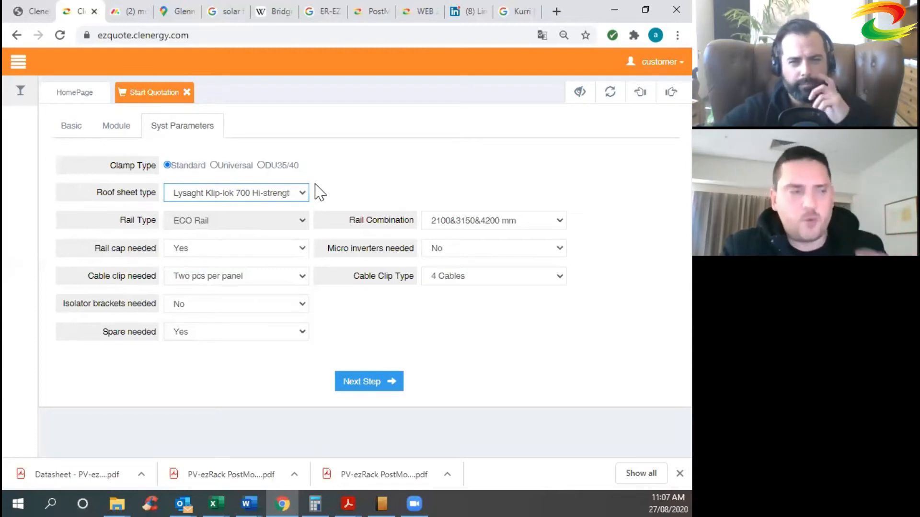
pyautogui.click(520, 219)
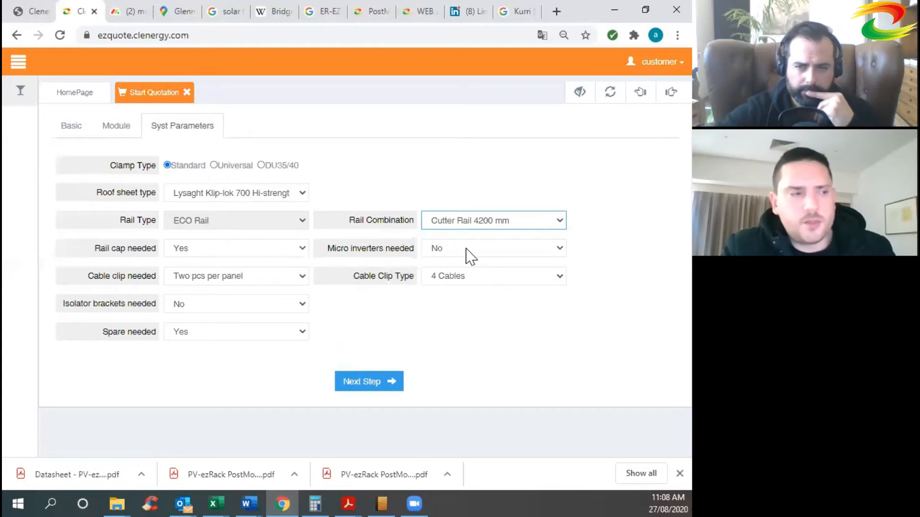
# Keep micro inverters at No and two cable clips per panel, then continue to Certified Spacing.
pyautogui.click(469, 255)
pyautogui.click(455, 263)
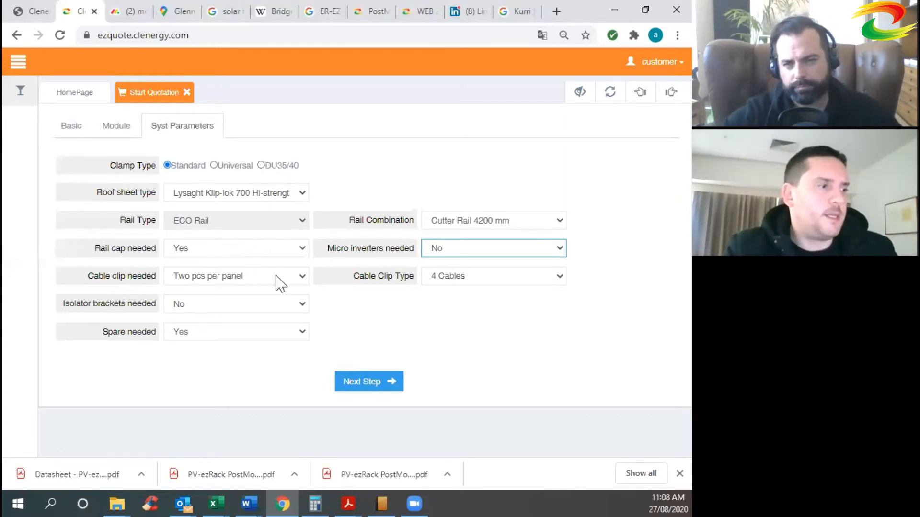
pyautogui.click(254, 277)
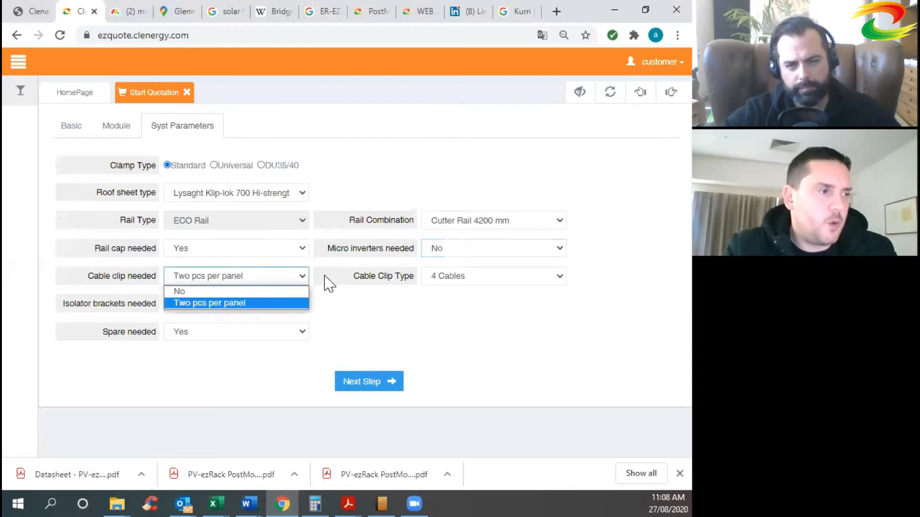
pyautogui.click(348, 304)
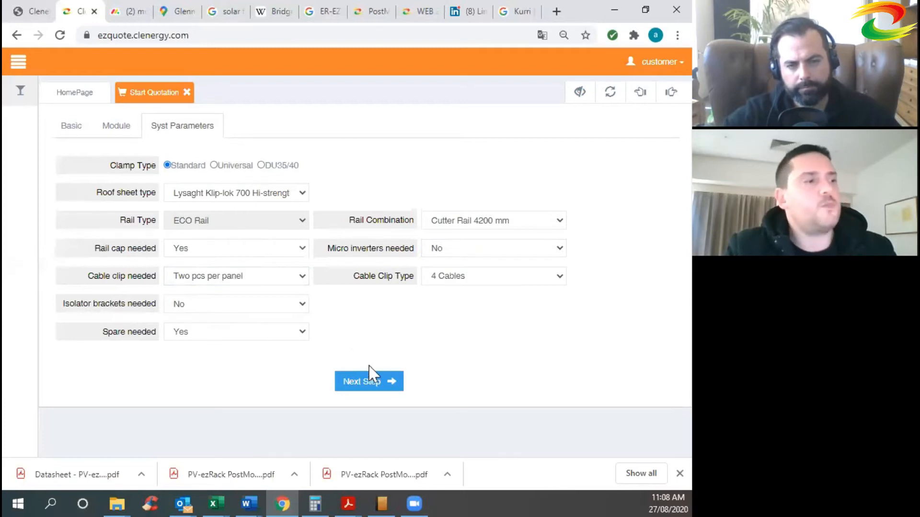
pyautogui.click(364, 383)
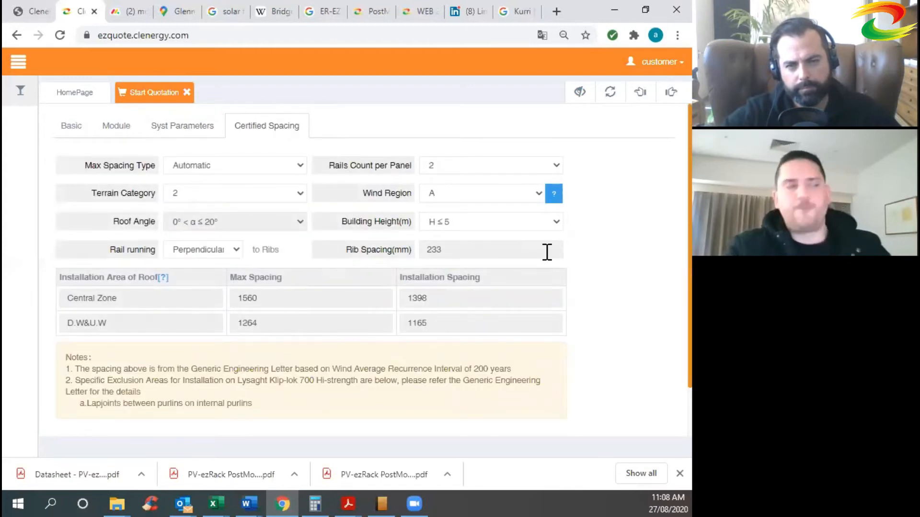
pyautogui.click(552, 169)
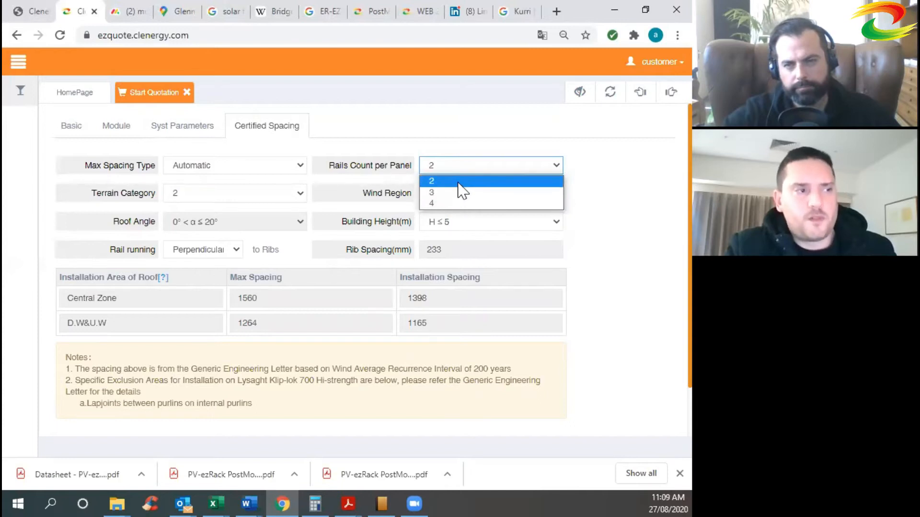
pyautogui.click(621, 205)
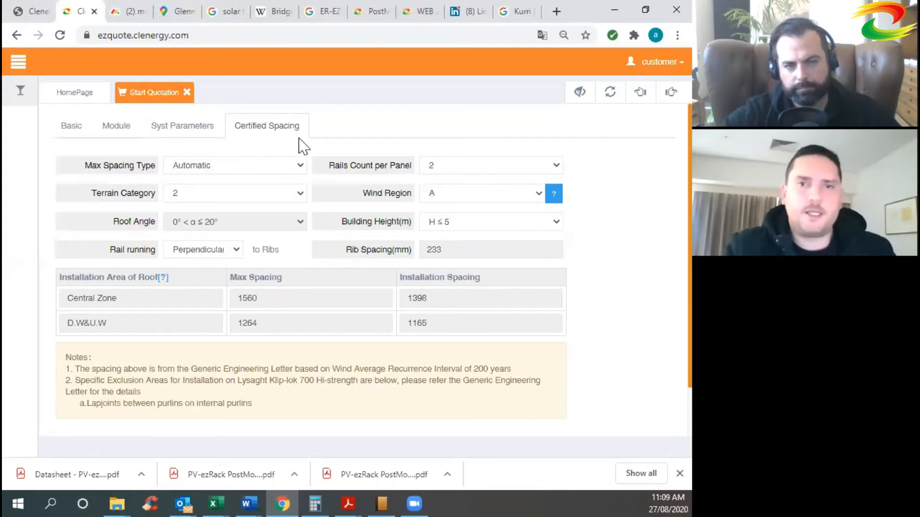
pyautogui.click(286, 175)
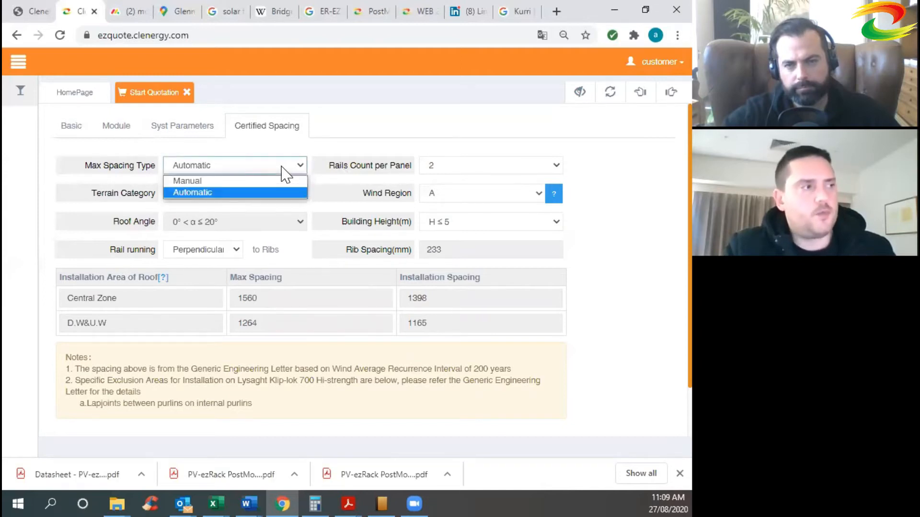
# Switch max spacing type to Manual and open the roof installation-area diagram.
pyautogui.click(221, 181)
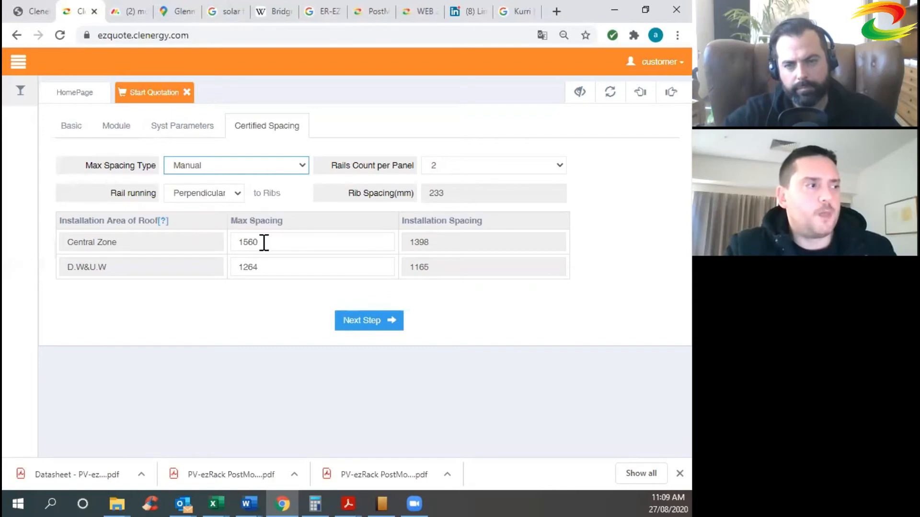
pyautogui.click(343, 253)
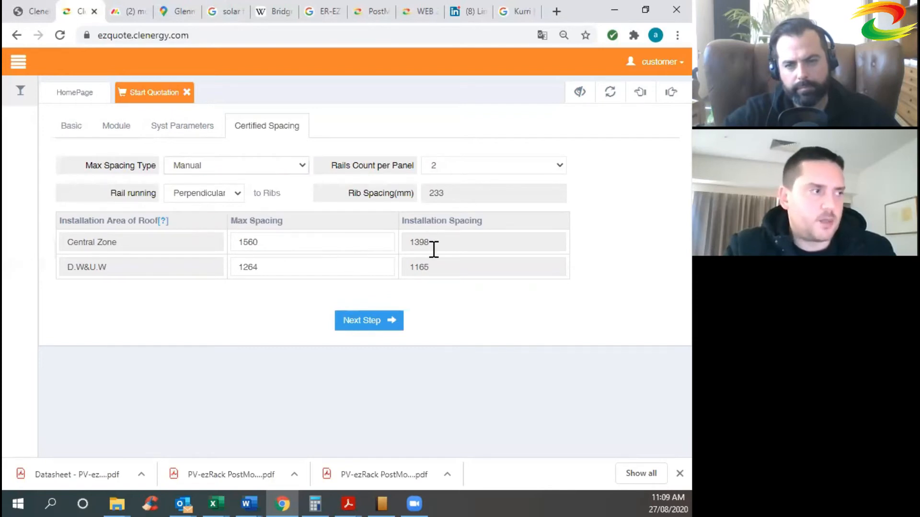
pyautogui.click(117, 242)
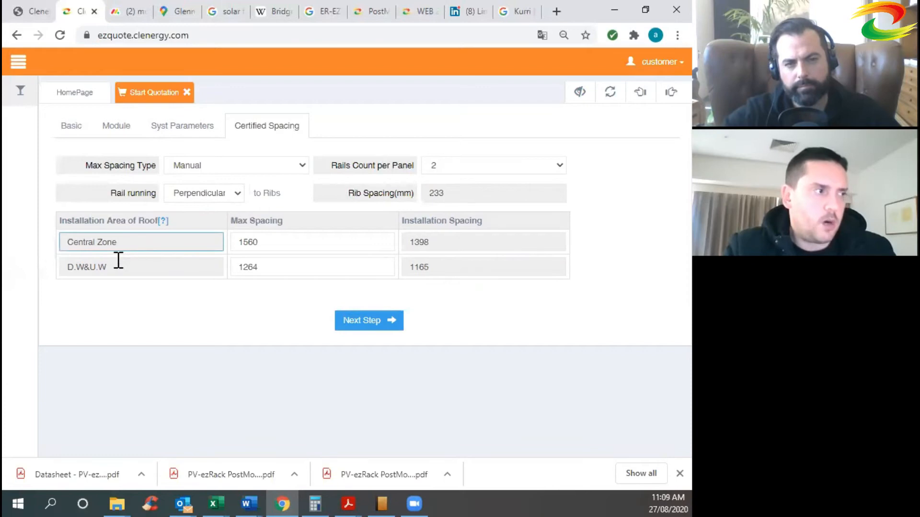
pyautogui.click(141, 301)
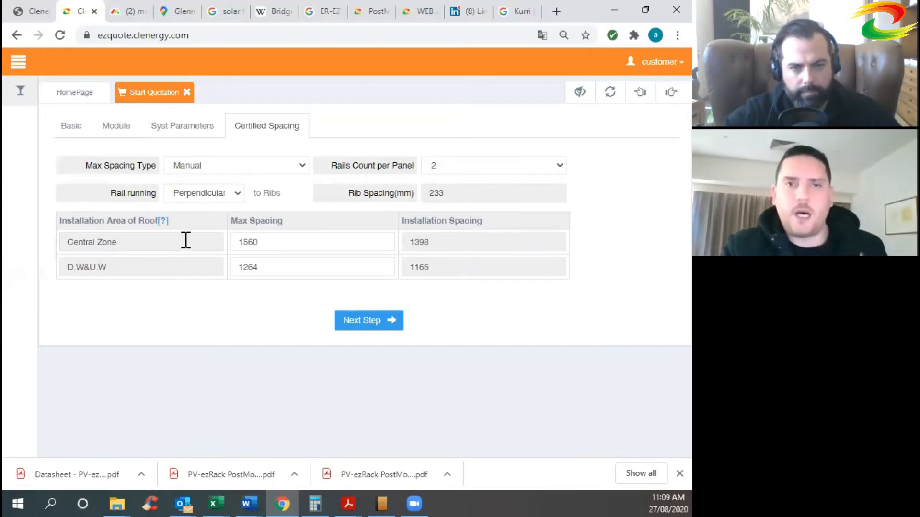
pyautogui.click(163, 220)
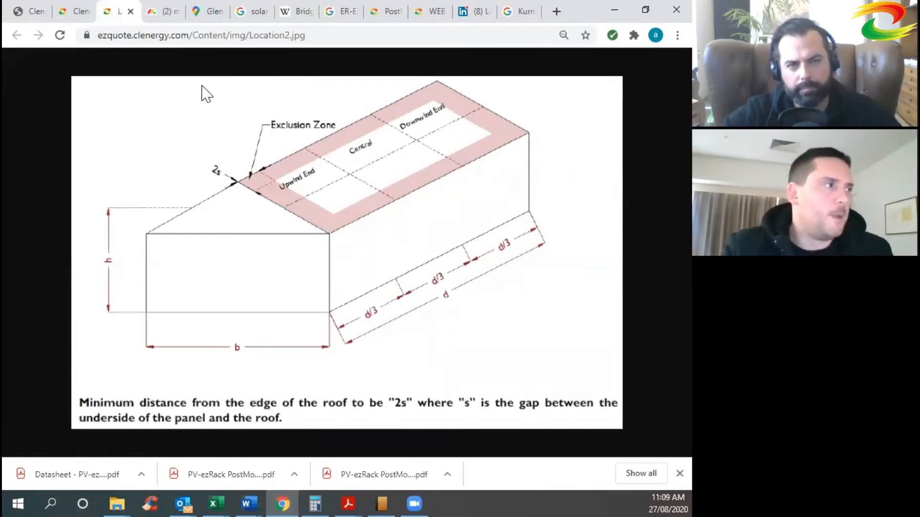
# Close the Location2.jpg diagram tab and return to the quotation's max spacing type list.
pyautogui.click(76, 12)
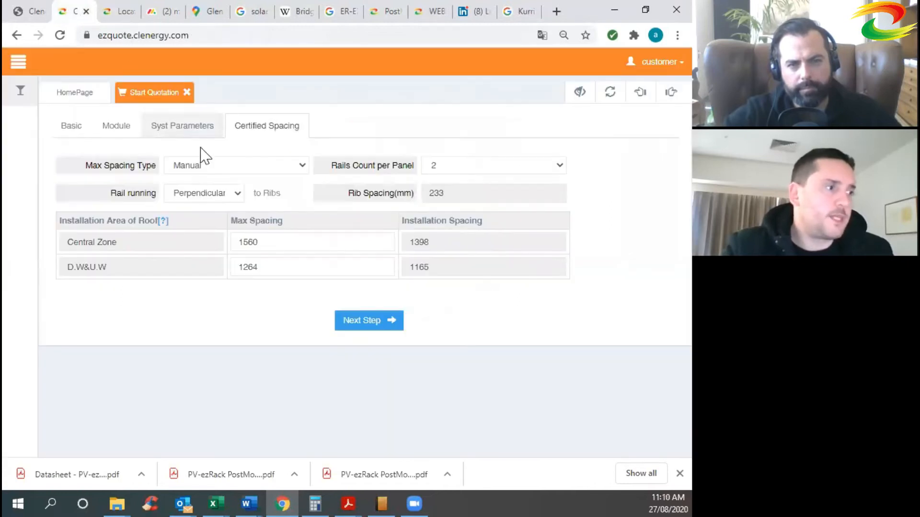
pyautogui.click(164, 221)
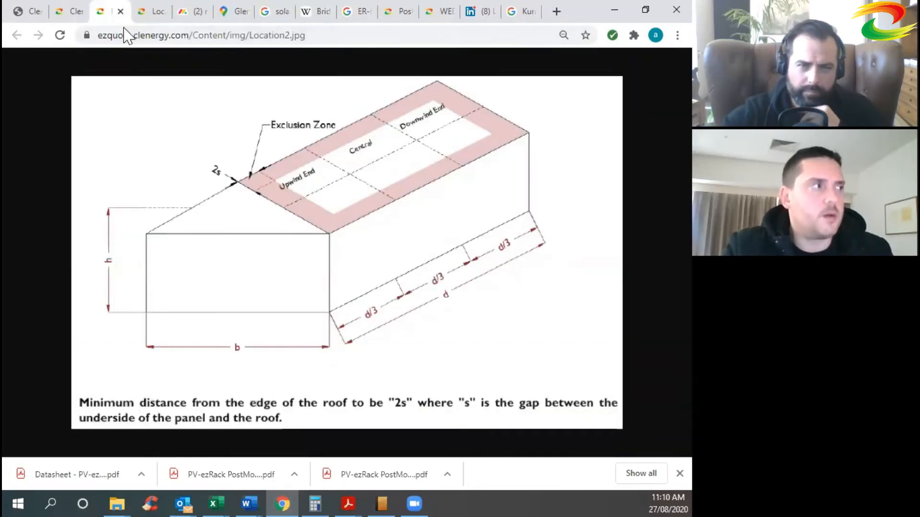
pyautogui.click(120, 11)
pyautogui.click(34, 13)
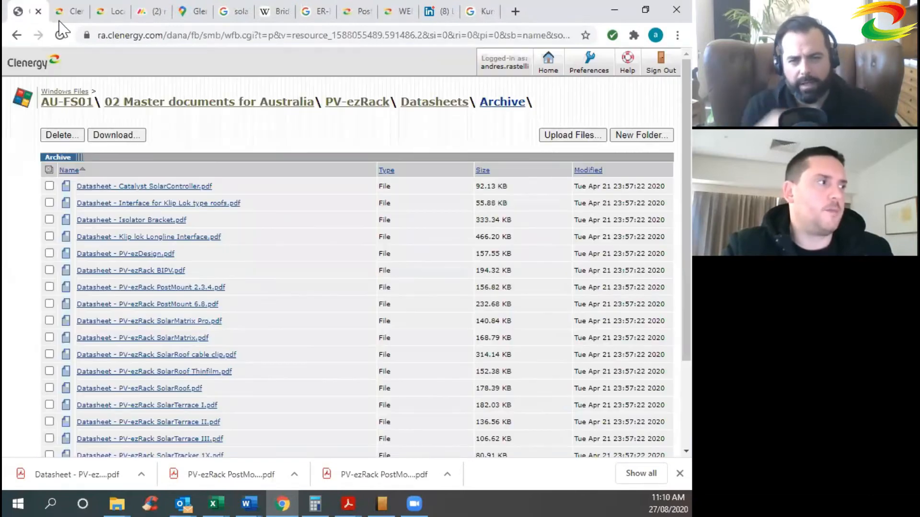
pyautogui.click(72, 12)
pyautogui.click(243, 169)
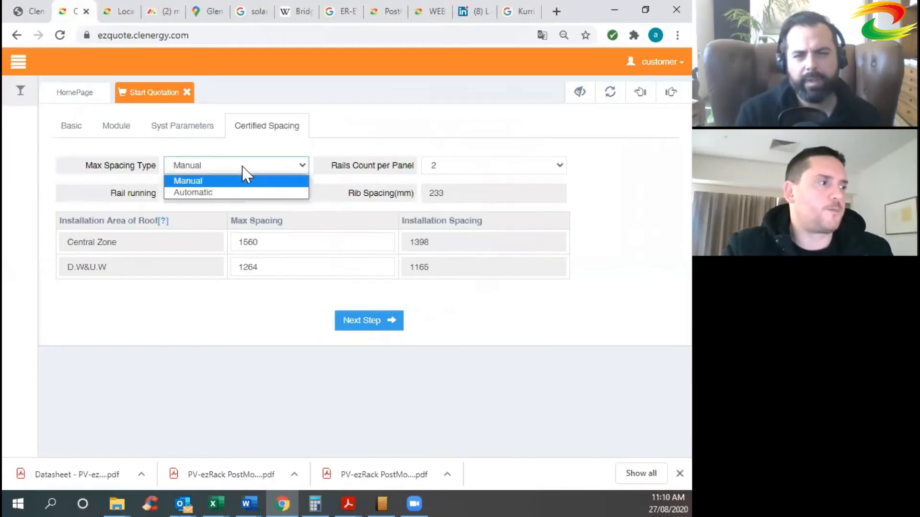
# Set max spacing type to Automatic and try 3, 4, then 2 rails per panel.
pyautogui.click(223, 193)
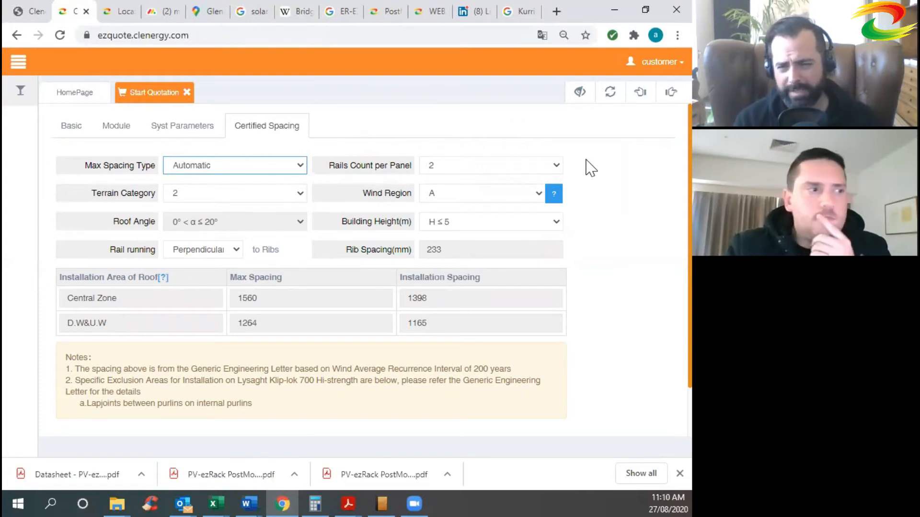
pyautogui.click(465, 170)
pyautogui.click(461, 188)
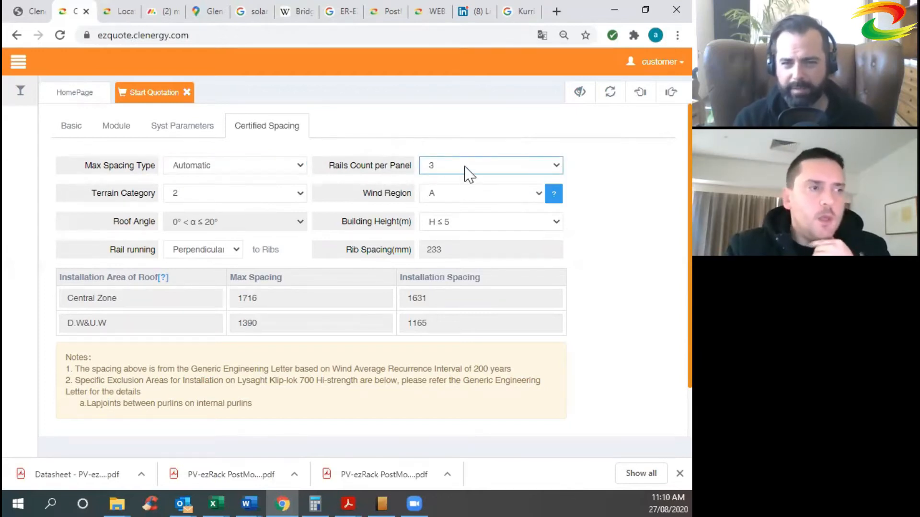
pyautogui.click(467, 175)
pyautogui.click(457, 204)
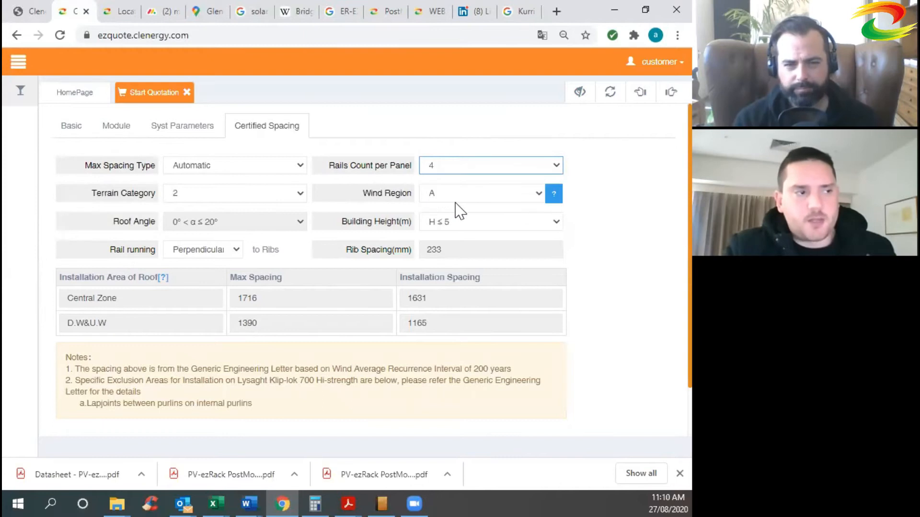
pyautogui.click(464, 172)
pyautogui.click(461, 181)
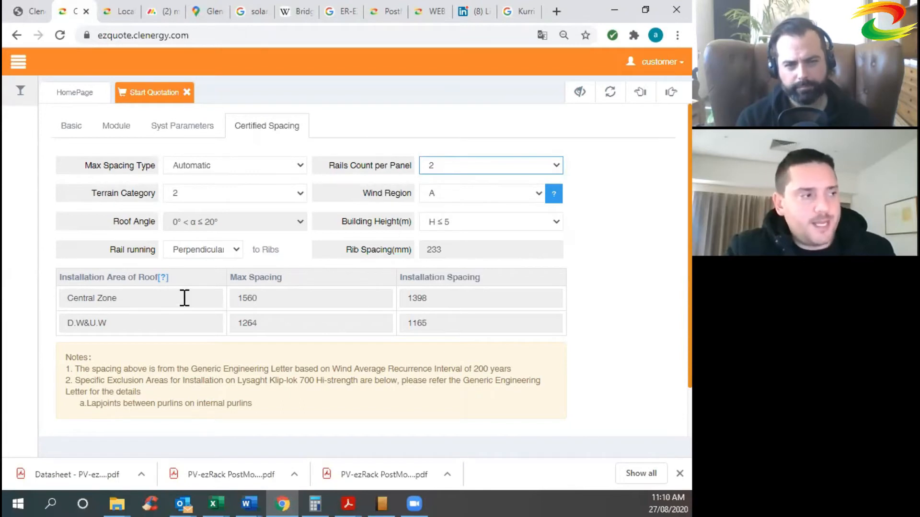
# Compare installation spacings for 3 and 4 rails, restore 2 rails, and keep building height H ≤ 5.
pyautogui.click(462, 297)
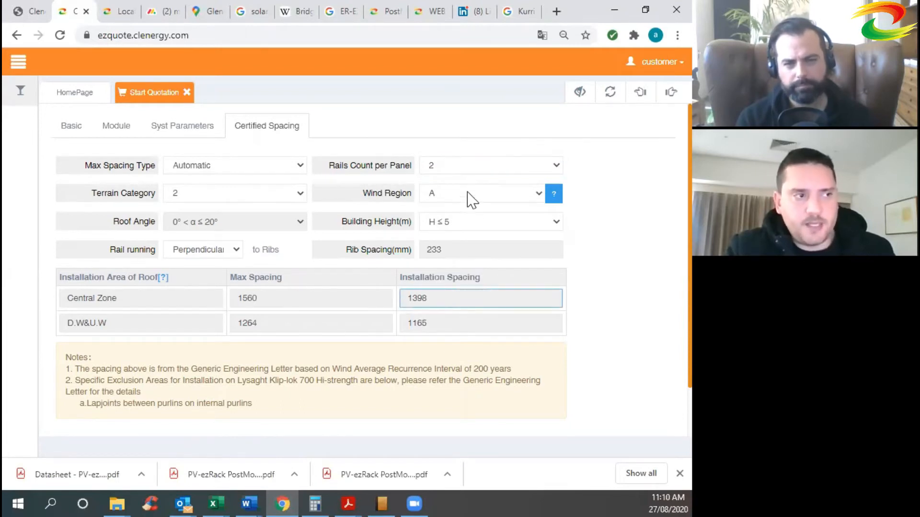
pyautogui.click(474, 171)
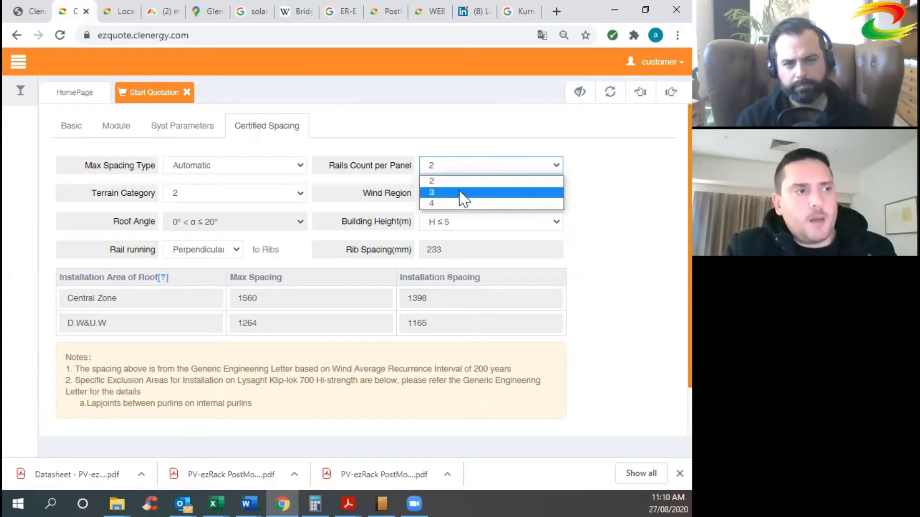
pyautogui.click(461, 196)
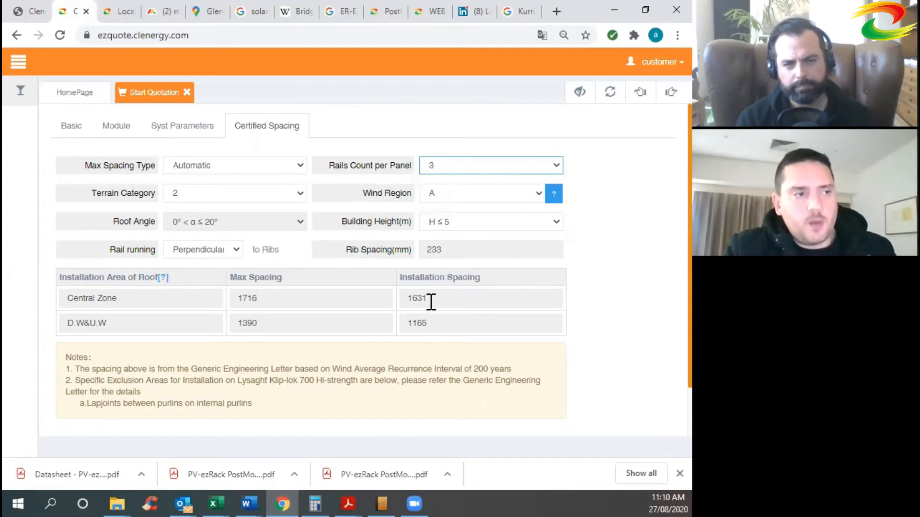
pyautogui.doubleClick(416, 298)
pyautogui.click(472, 165)
pyautogui.click(461, 203)
pyautogui.doubleClick(437, 323)
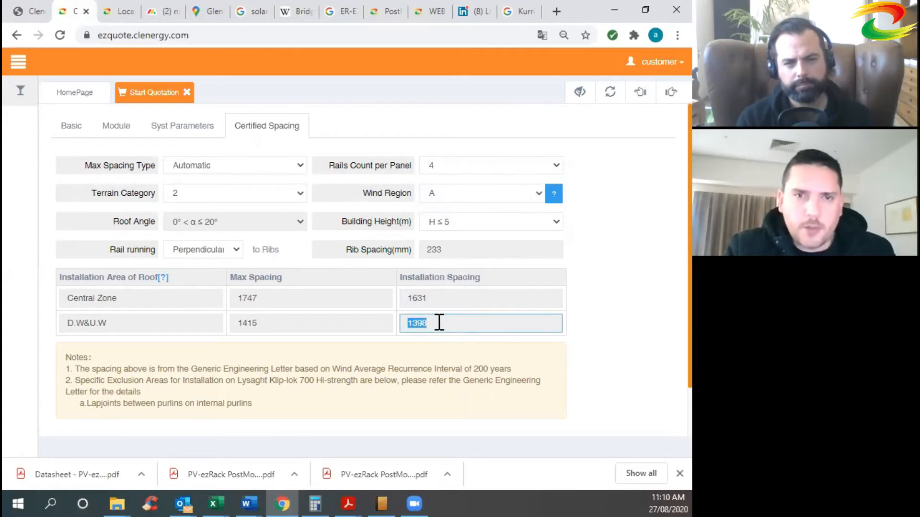
pyautogui.click(445, 323)
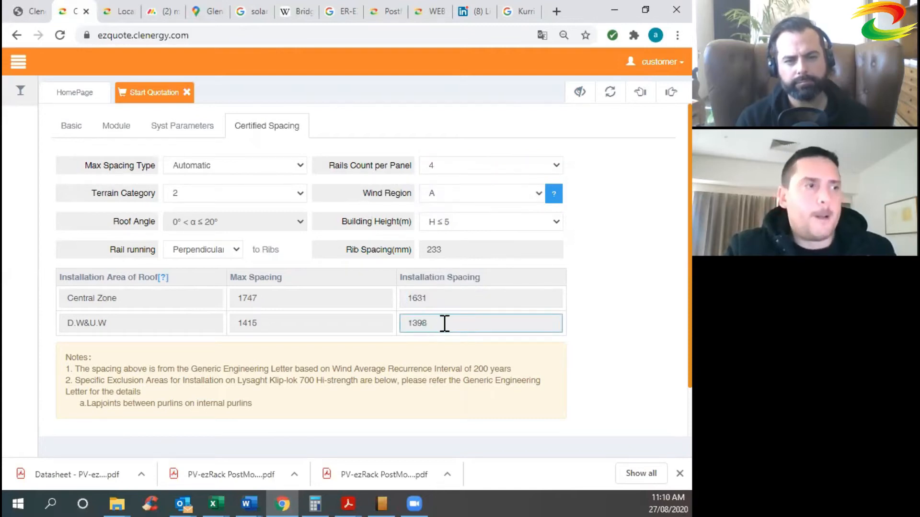
pyautogui.click(484, 165)
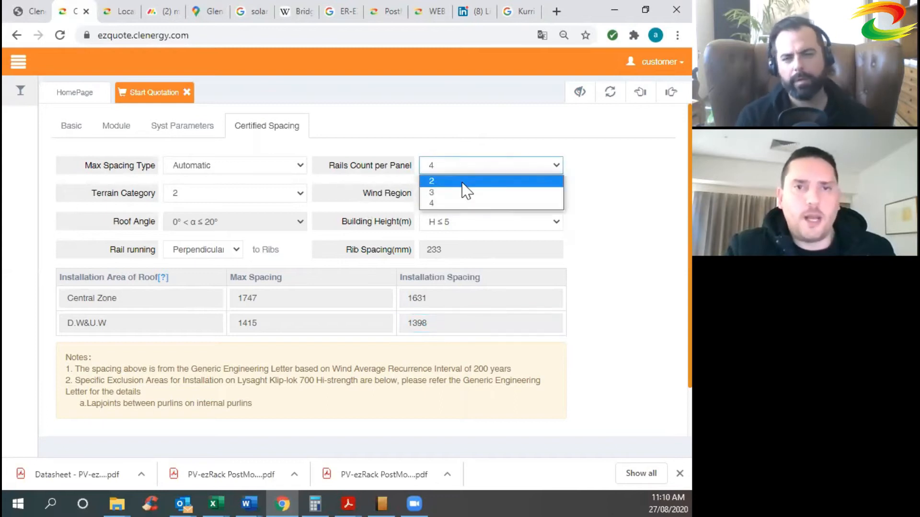
pyautogui.click(462, 182)
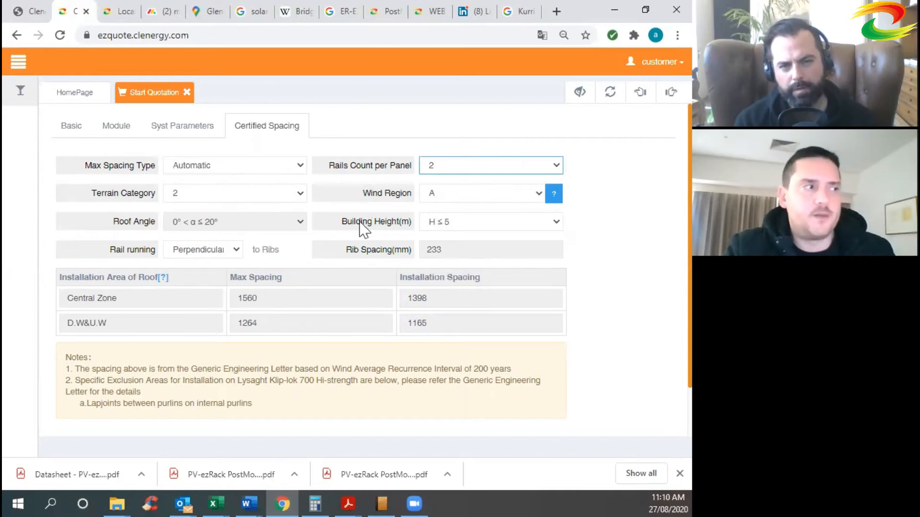
pyautogui.click(477, 223)
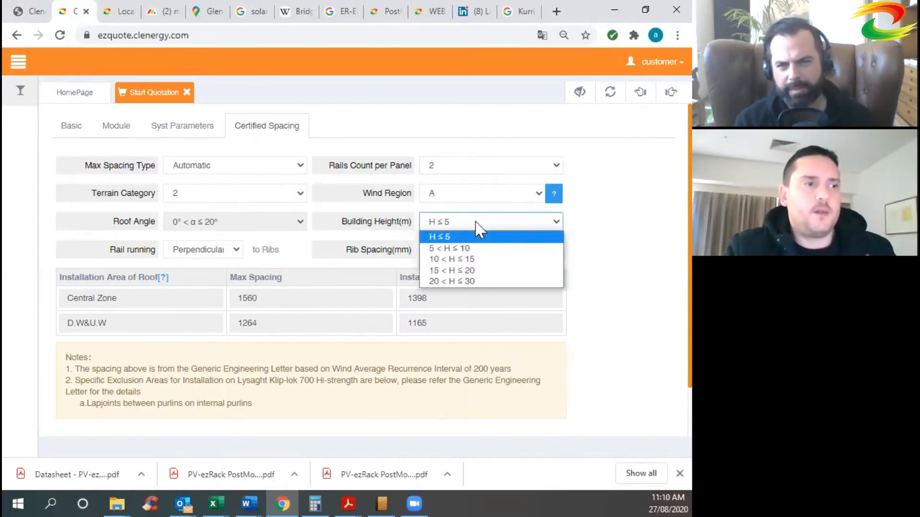
pyautogui.click(477, 223)
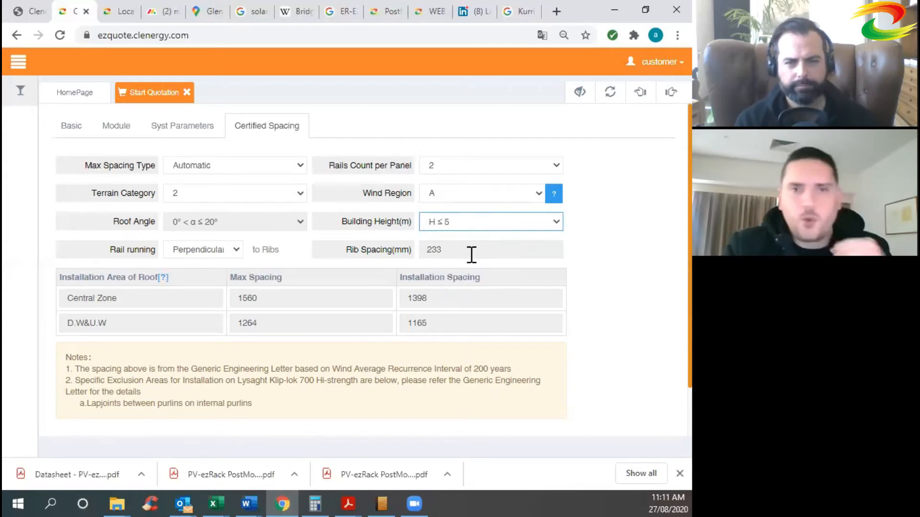
pyautogui.moveTo(462, 255); pyautogui.dragTo(423, 254)
pyautogui.click(450, 254)
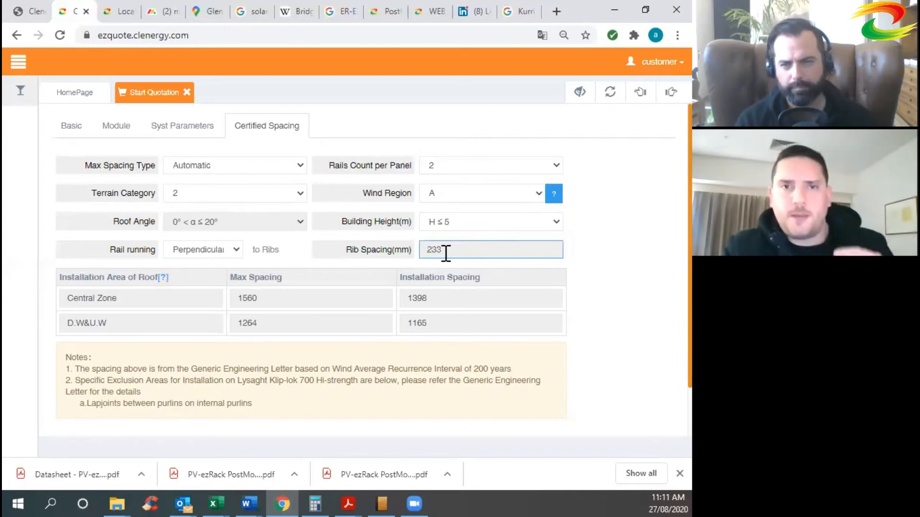
pyautogui.click(265, 299)
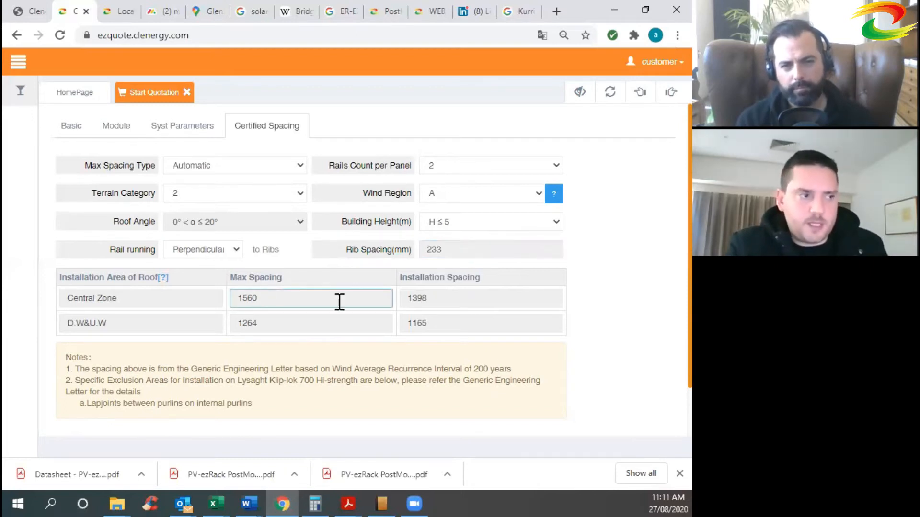
pyautogui.click(446, 296)
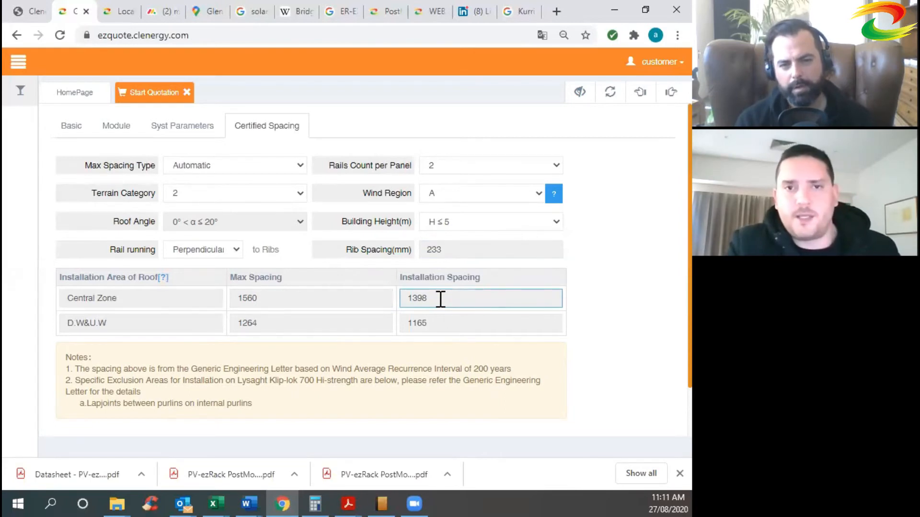
pyautogui.hotkey('ctrl', 'a')
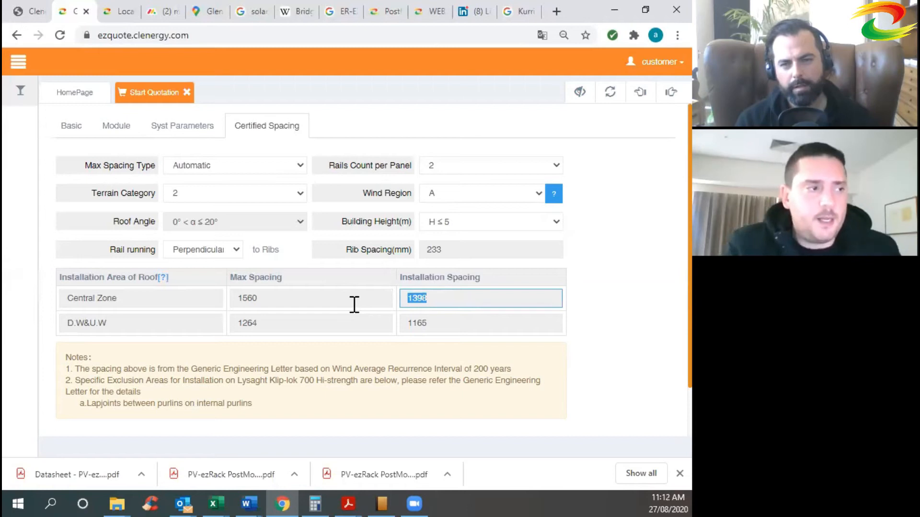
pyautogui.click(497, 328)
pyautogui.click(416, 300)
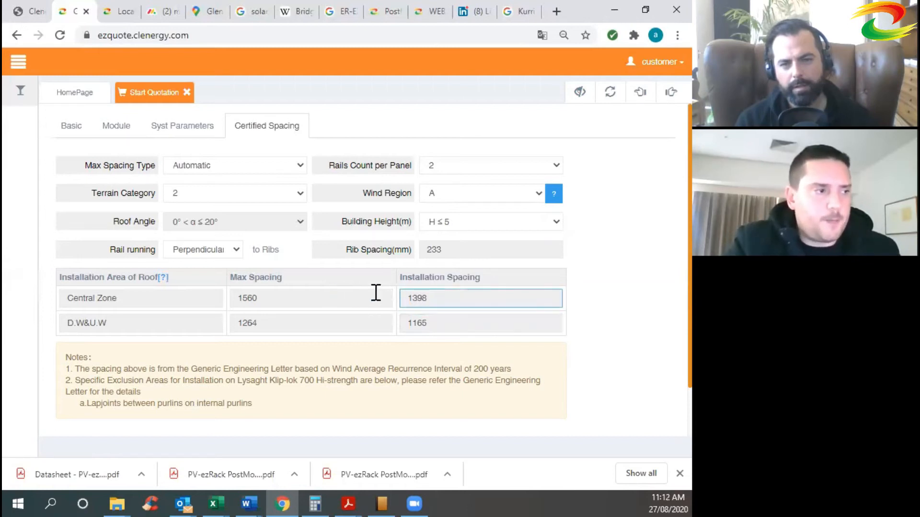
pyautogui.click(625, 253)
pyautogui.click(428, 297)
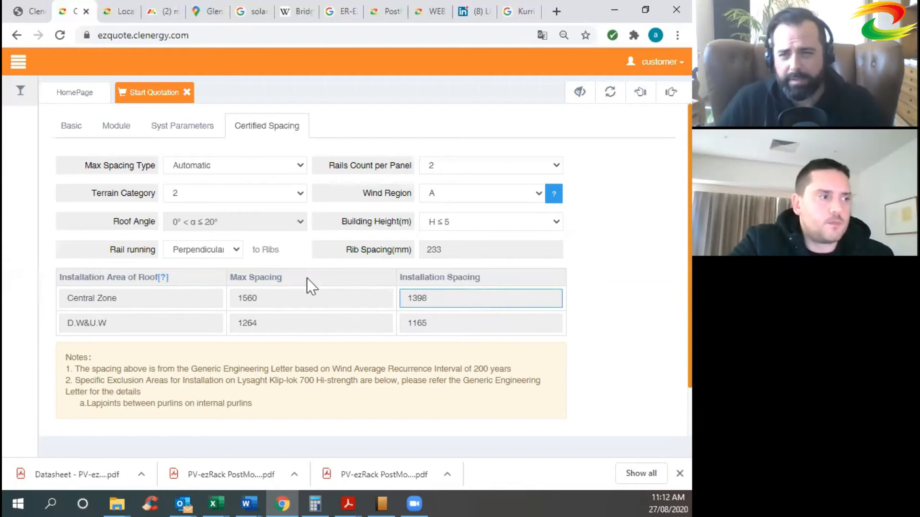
# Run the rails parallel to the ribs and try 1600 as the Central Zone installation spacing.
pyautogui.click(236, 256)
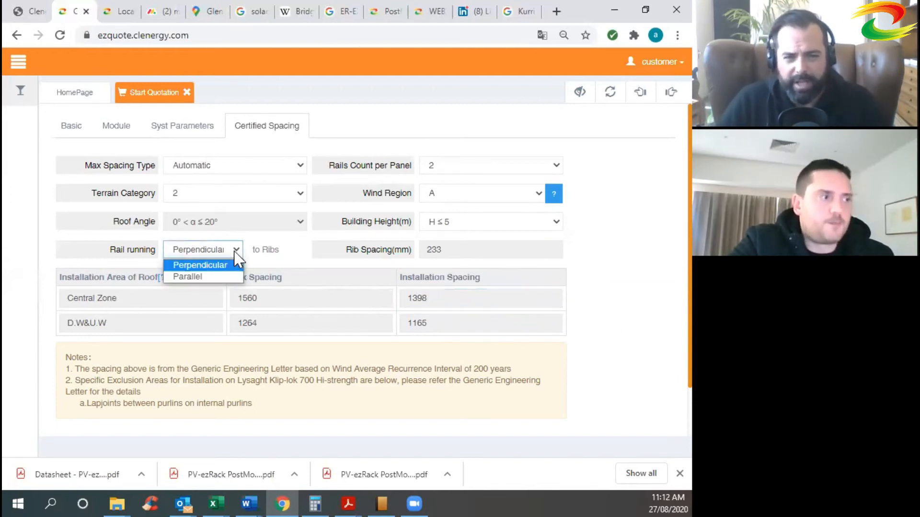
pyautogui.click(190, 277)
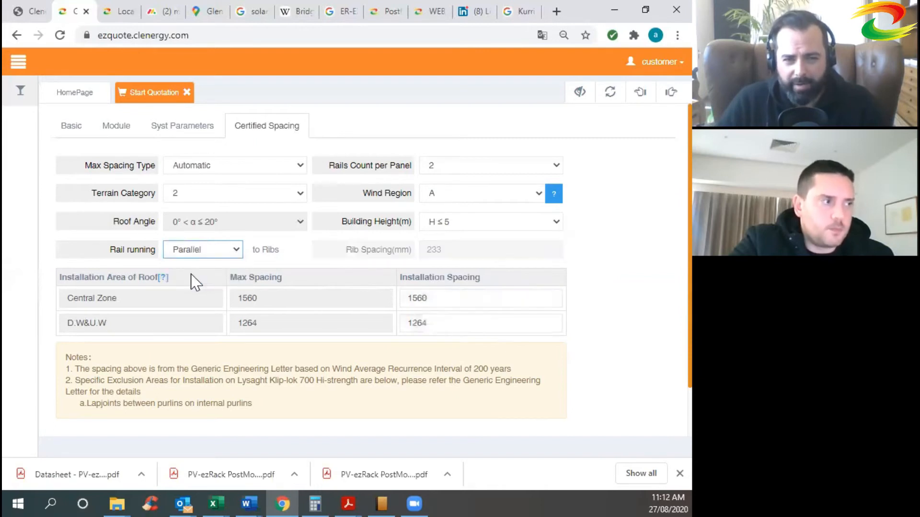
pyautogui.click(423, 296)
pyautogui.moveTo(437, 298); pyautogui.dragTo(405, 298)
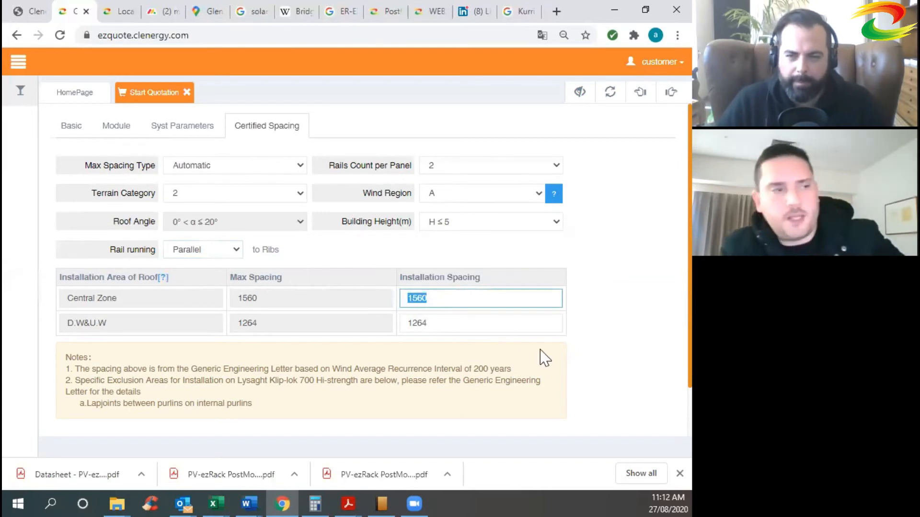
pyautogui.write('16')
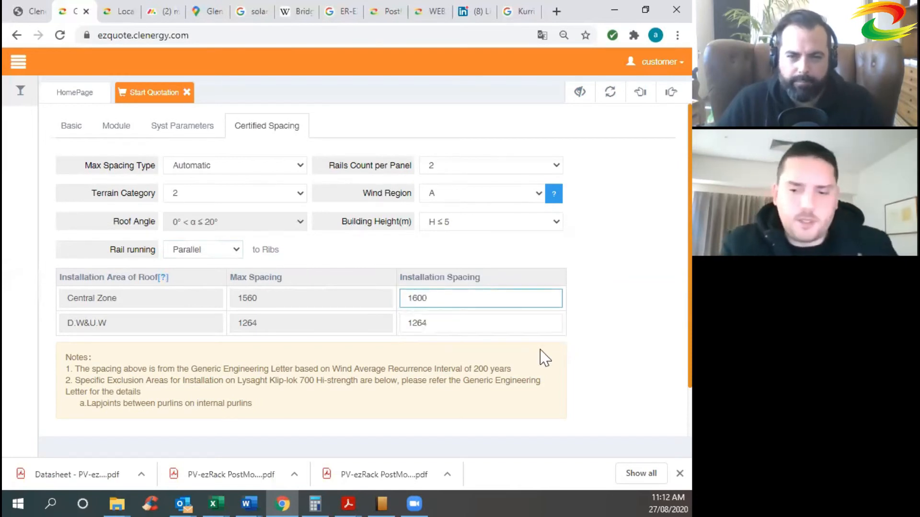
pyautogui.click(545, 290)
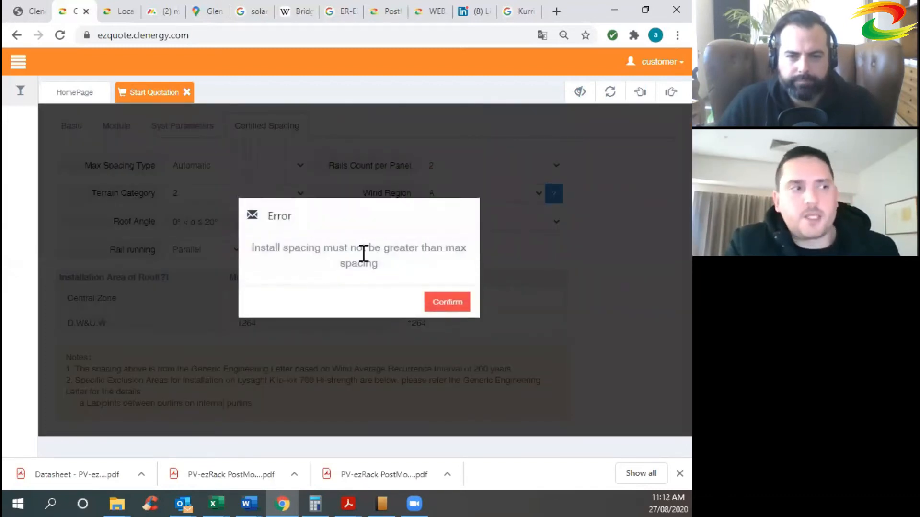
# Dismiss the spacing error and set Central Zone installation spacing to 1000 mm.
pyautogui.click(433, 297)
pyautogui.doubleClick(410, 298)
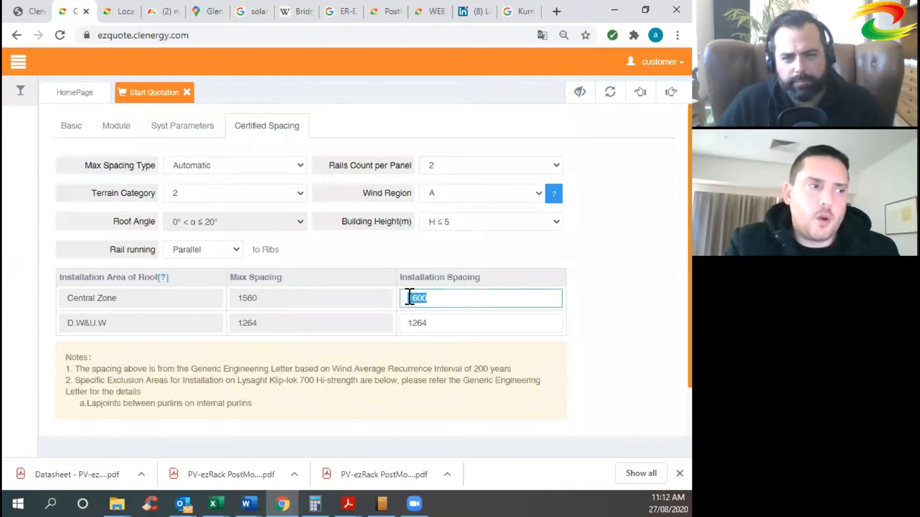
pyautogui.write('1000')
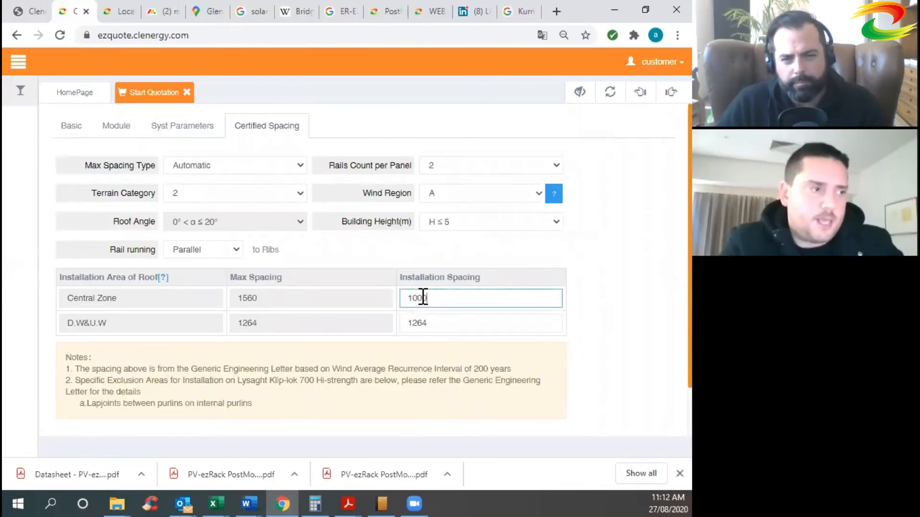
pyautogui.click(594, 292)
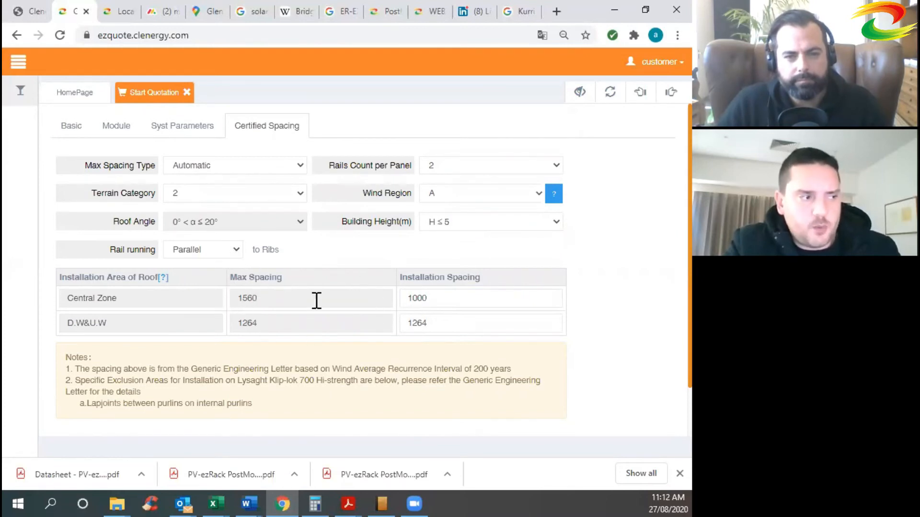
pyautogui.click(221, 200)
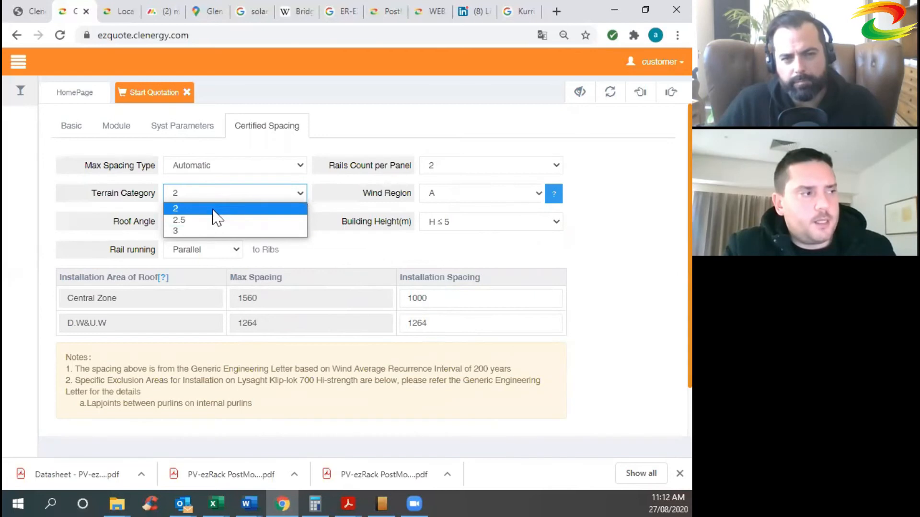
# Set terrain category 2.5, building height 15 < H ≤ 20 and wind region B.
pyautogui.click(208, 220)
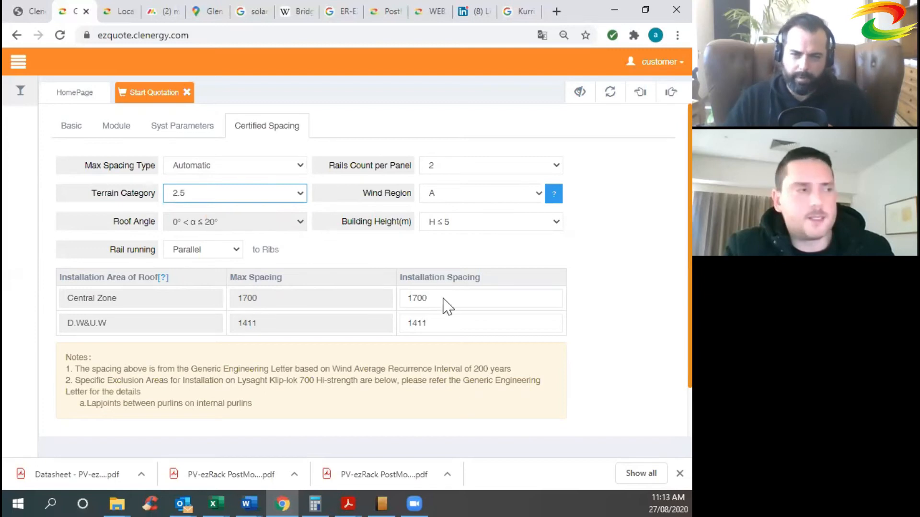
pyautogui.click(214, 199)
pyautogui.click(657, 221)
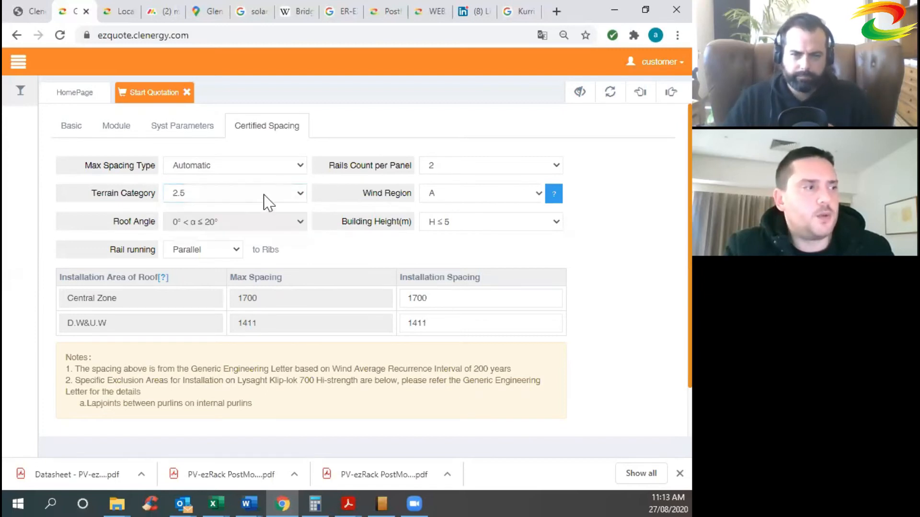
pyautogui.click(455, 225)
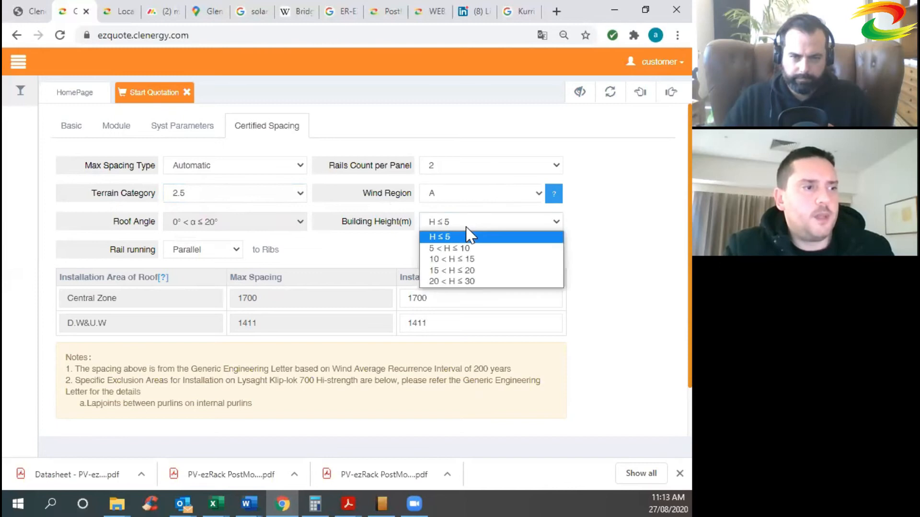
pyautogui.click(475, 271)
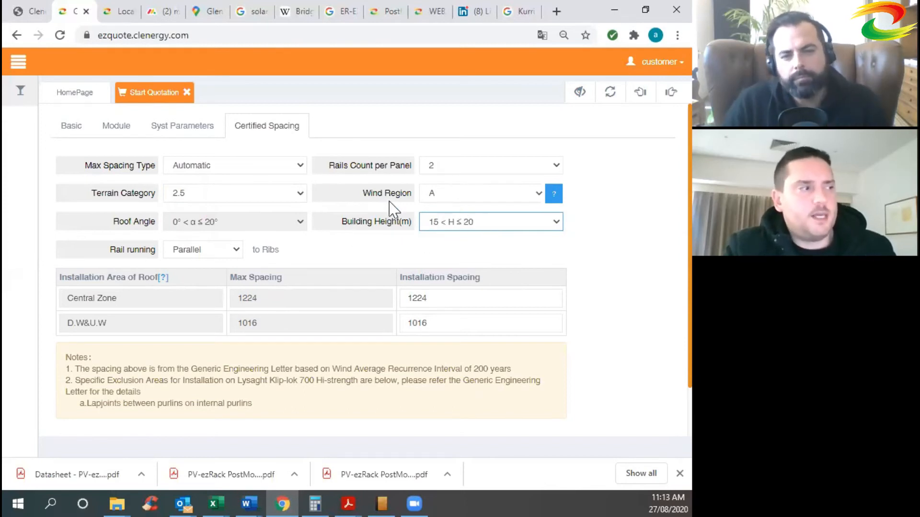
pyautogui.click(453, 200)
pyautogui.click(457, 218)
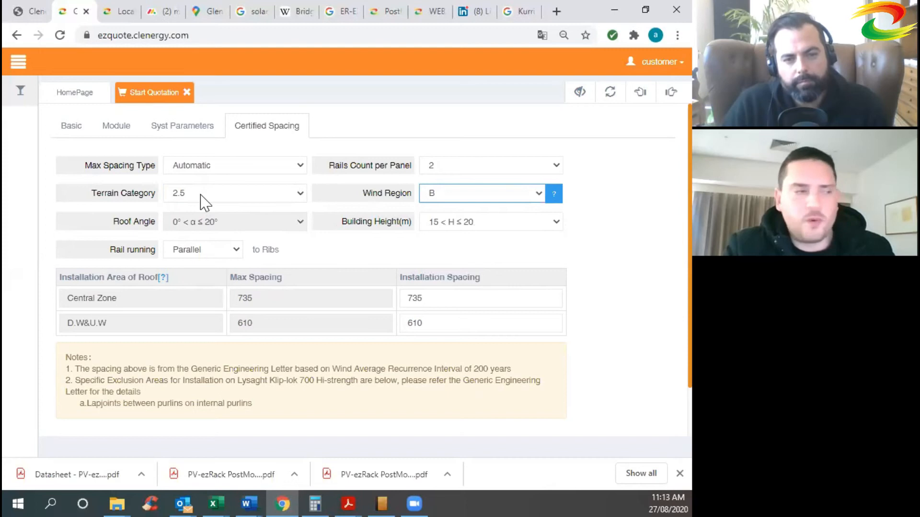
# Compare spacings for building heights 10–15 and 20–30, then restore 15 < H ≤ 20.
pyautogui.click(265, 302)
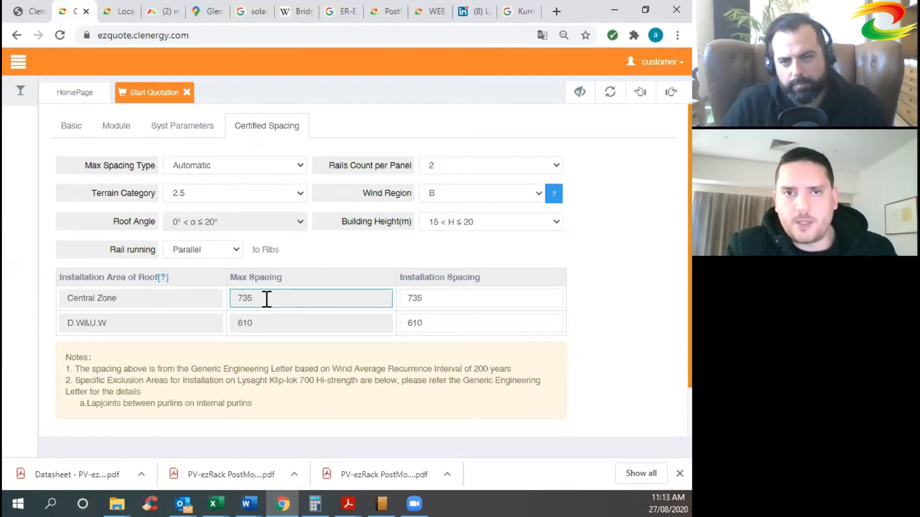
pyautogui.click(484, 221)
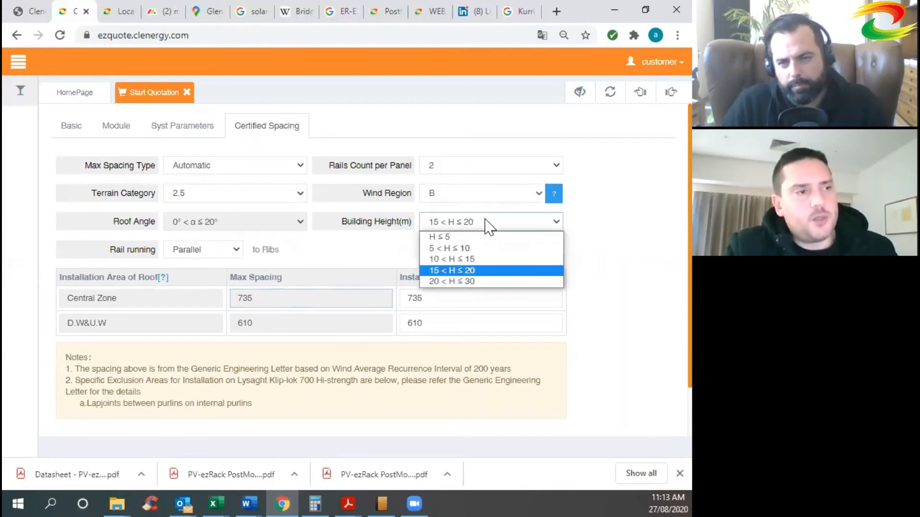
pyautogui.click(469, 258)
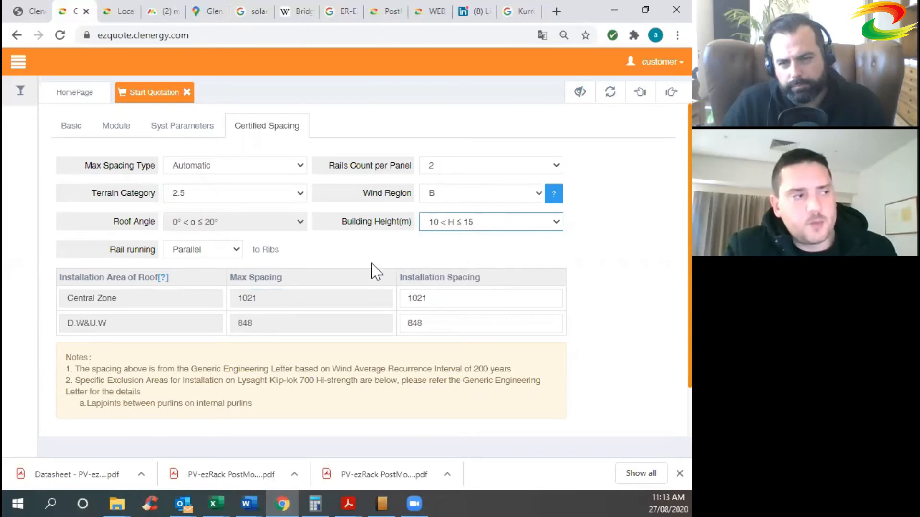
pyautogui.click(517, 225)
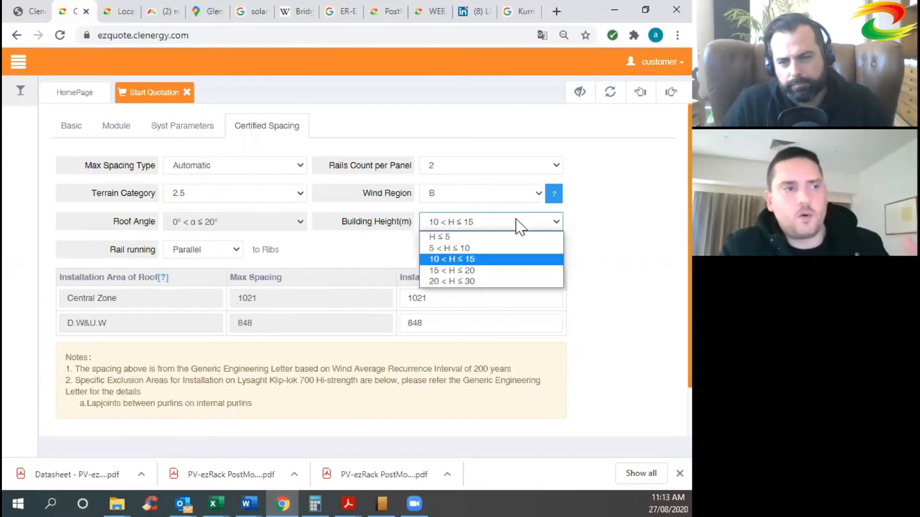
pyautogui.click(461, 282)
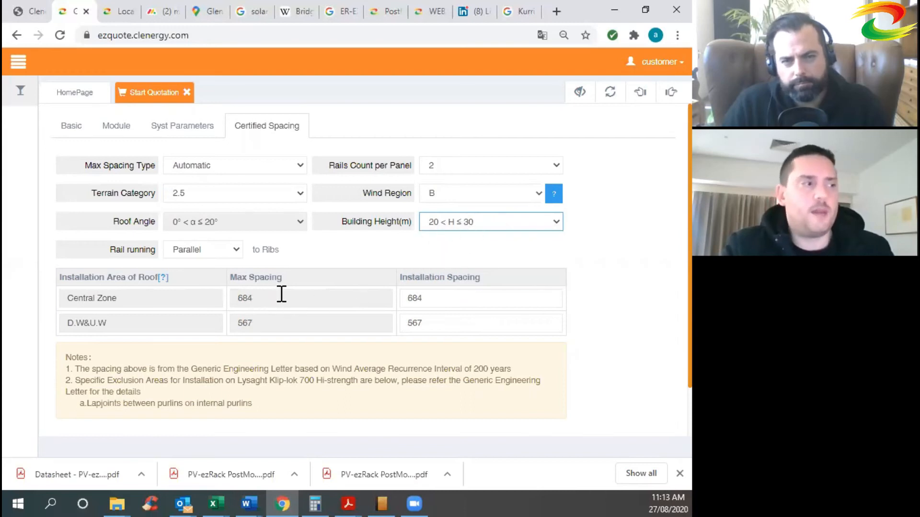
pyautogui.click(476, 221)
pyautogui.click(478, 269)
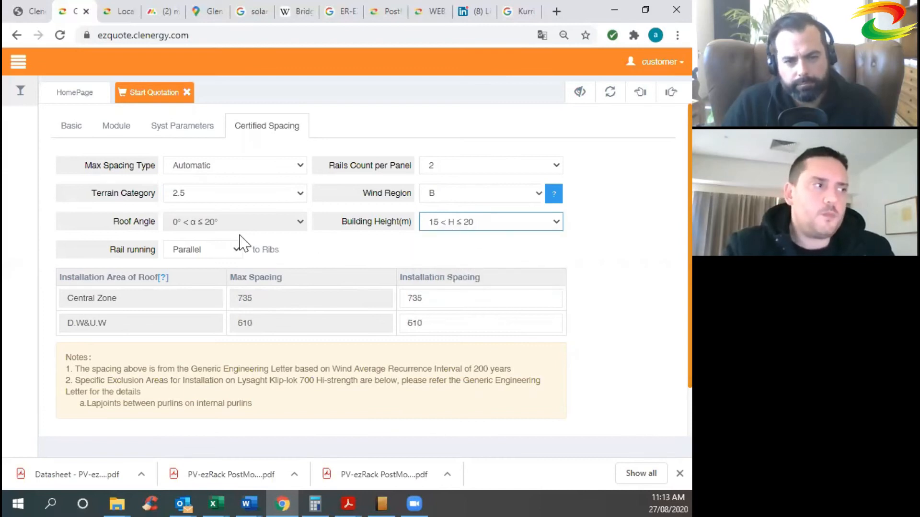
pyautogui.scroll(-1, 461, 297)
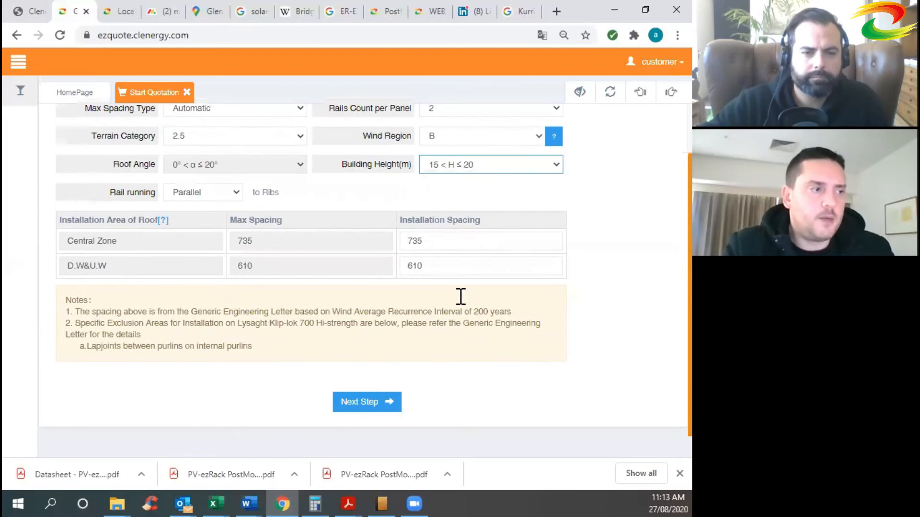
pyautogui.click(370, 404)
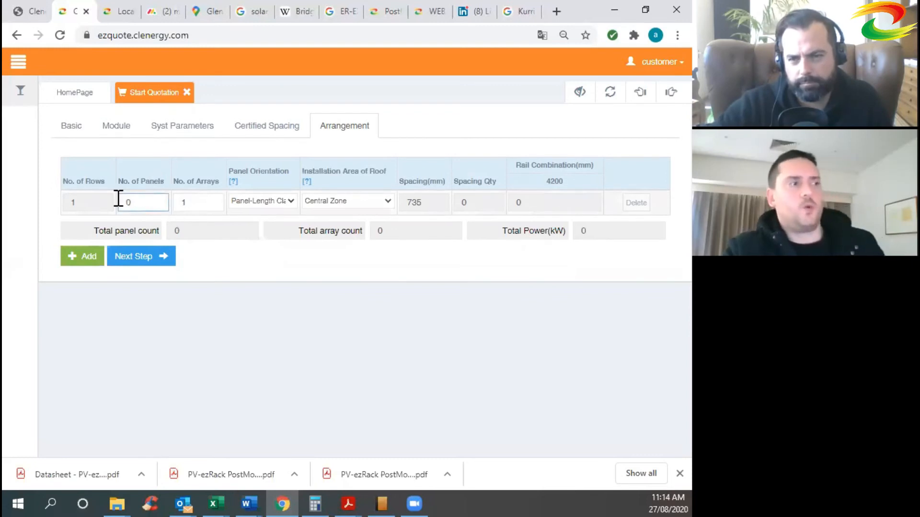
# Set the arrangement row's number of panels to 20.
pyautogui.click(88, 201)
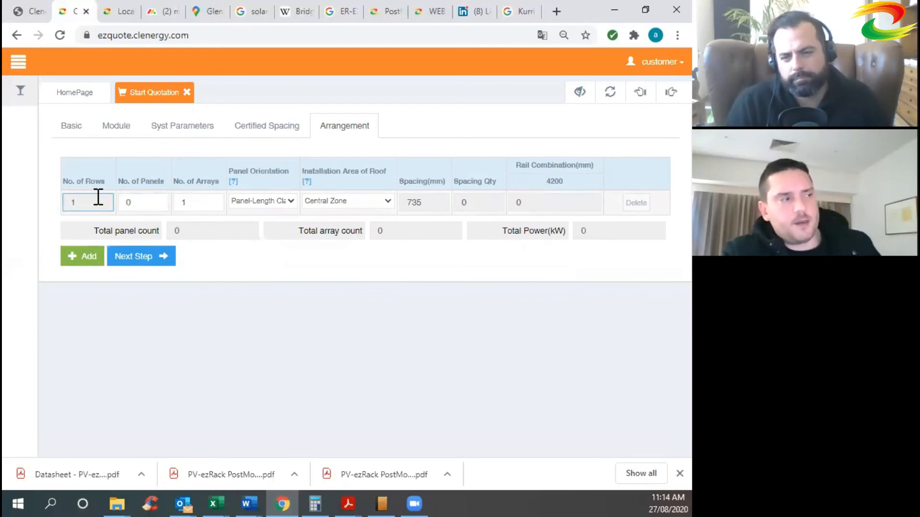
pyautogui.click(149, 200)
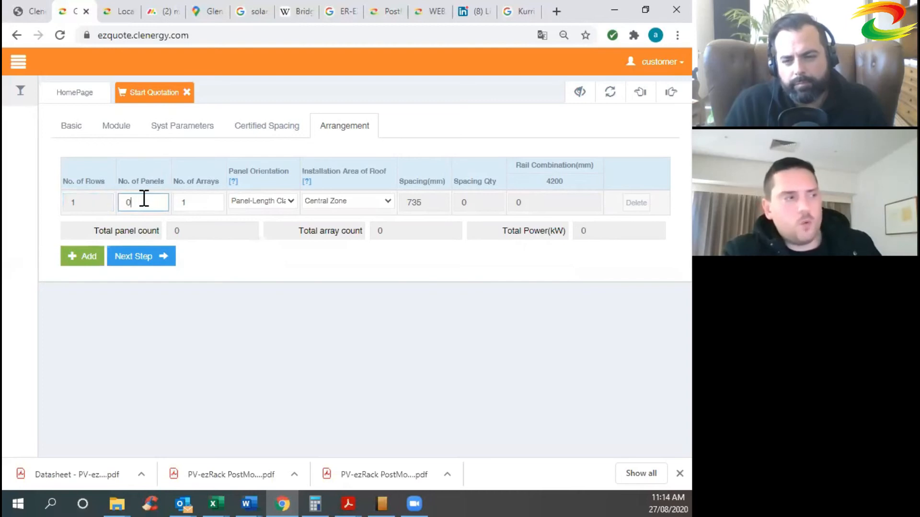
pyautogui.doubleClick(129, 203)
pyautogui.write('20')
pyautogui.click(223, 267)
# Change the row's number of arrays from 1 to 5.
pyautogui.doubleClick(183, 203)
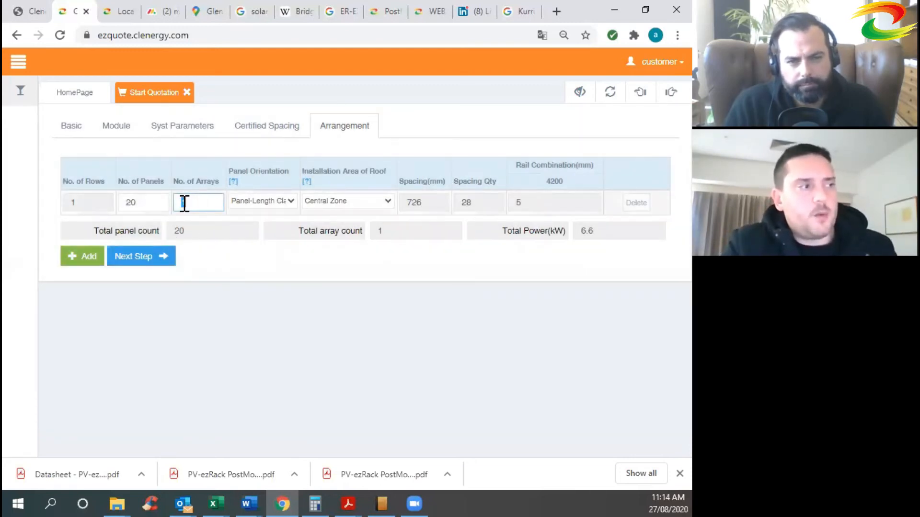
pyautogui.click(201, 250)
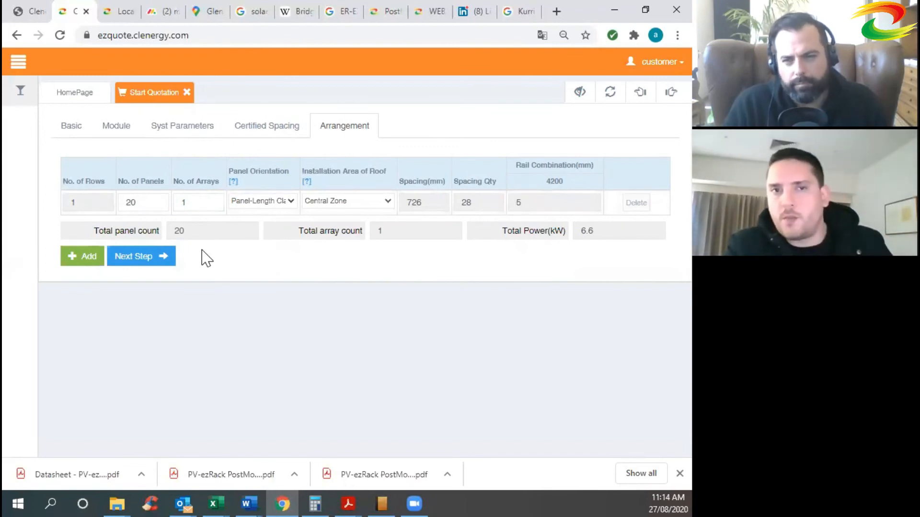
pyautogui.moveTo(196, 205); pyautogui.dragTo(180, 205)
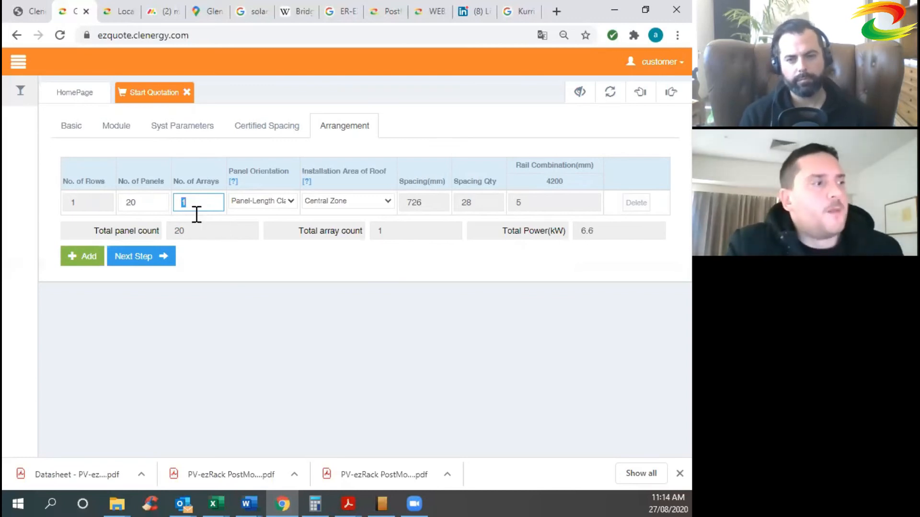
pyautogui.write('5')
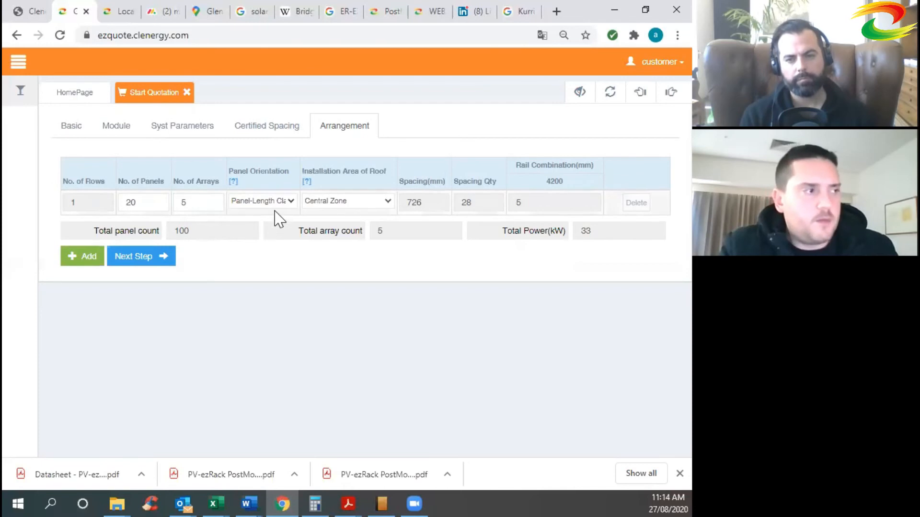
pyautogui.click(290, 201)
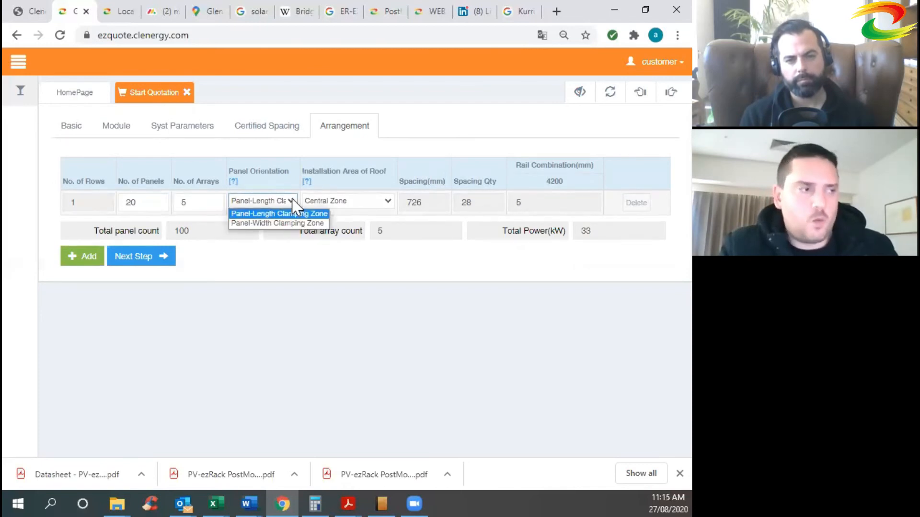
pyautogui.click(284, 213)
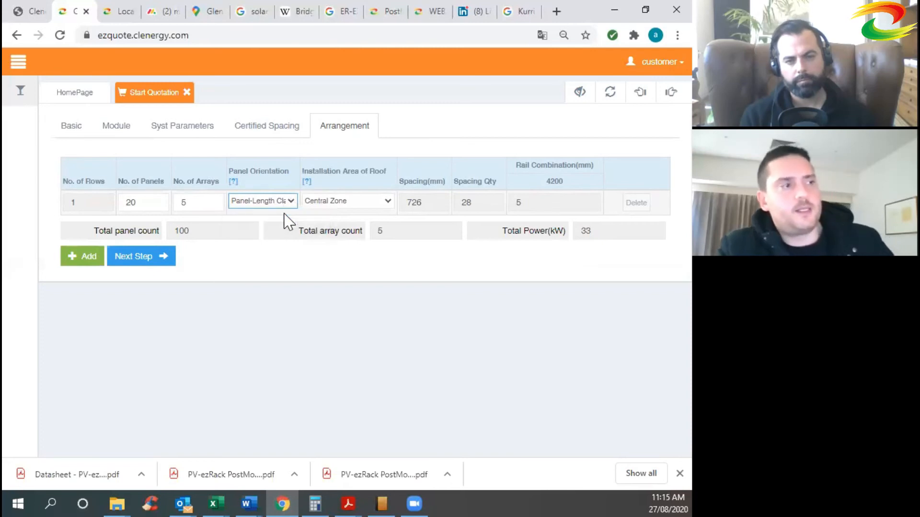
pyautogui.moveTo(232, 185)
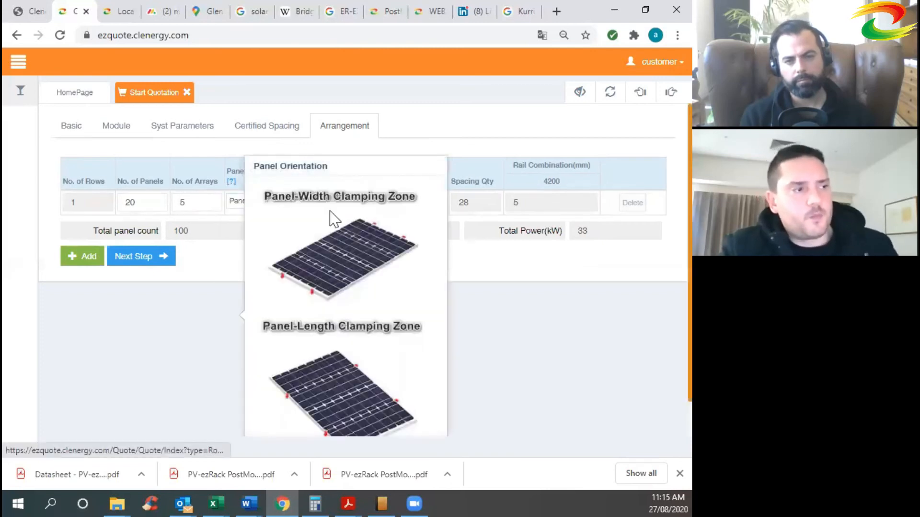
pyautogui.scroll(-1, 346, 225)
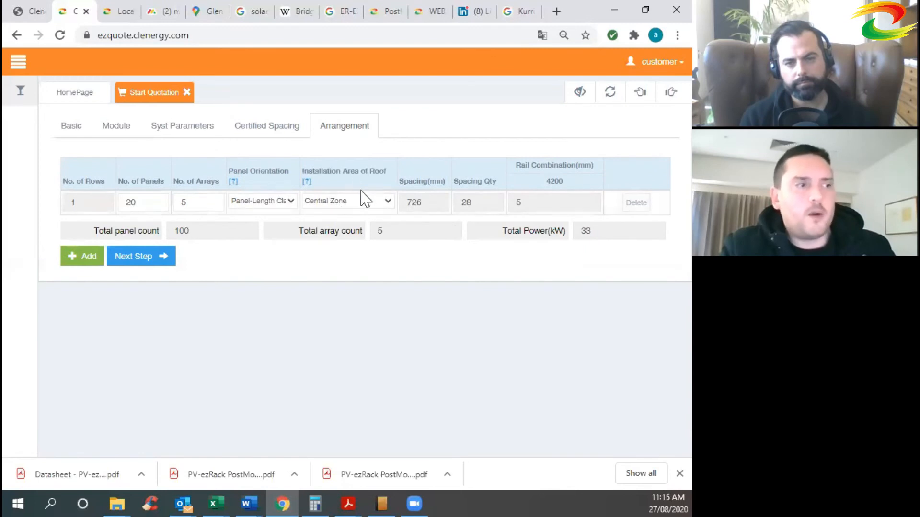
pyautogui.click(360, 200)
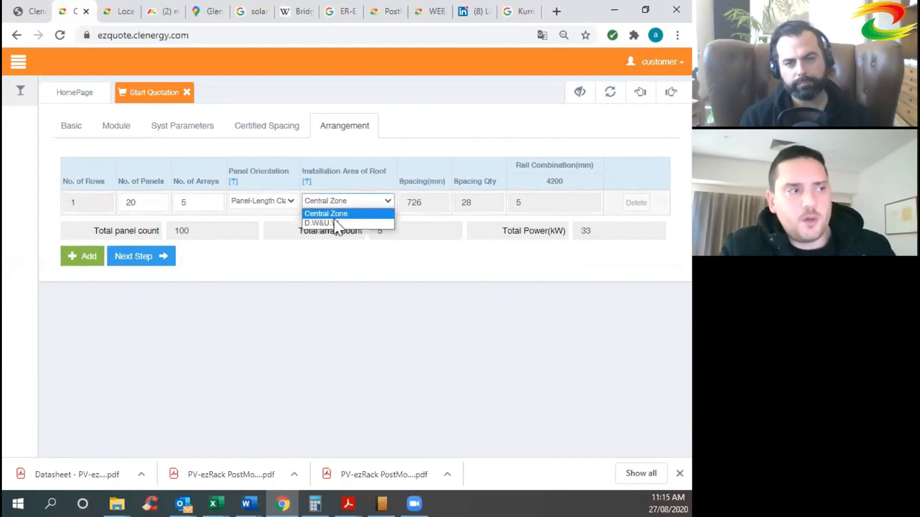
pyautogui.click(378, 266)
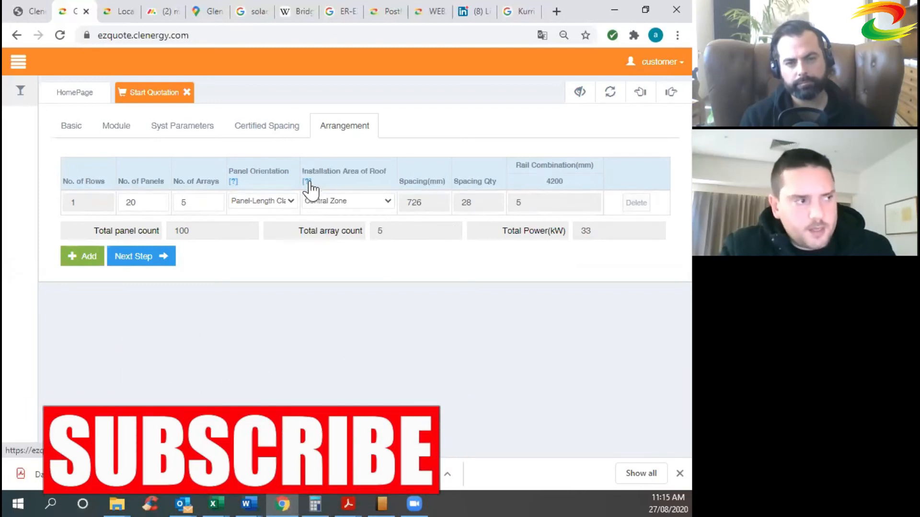
pyautogui.click(307, 183)
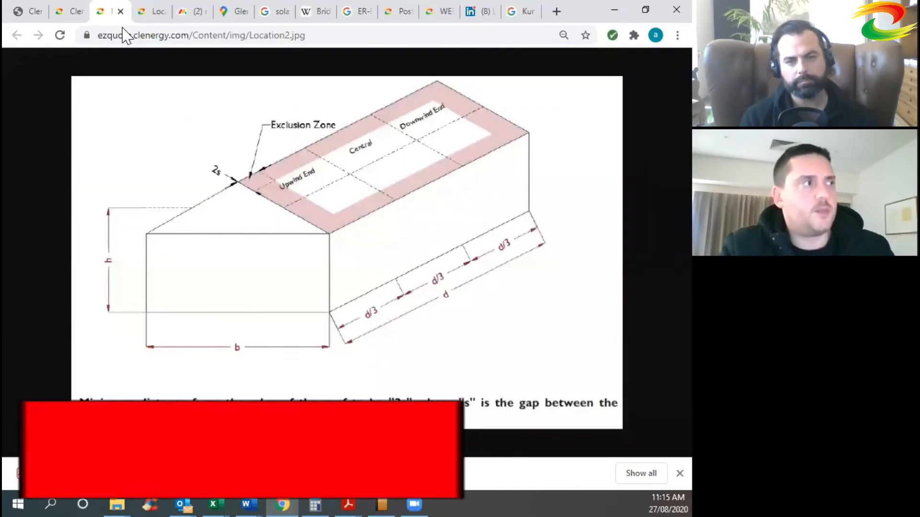
pyautogui.click(120, 11)
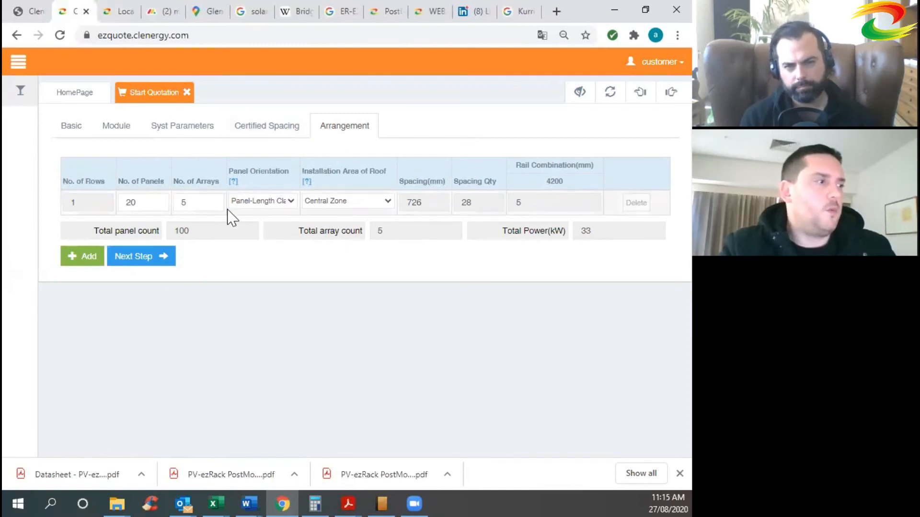
pyautogui.click(75, 258)
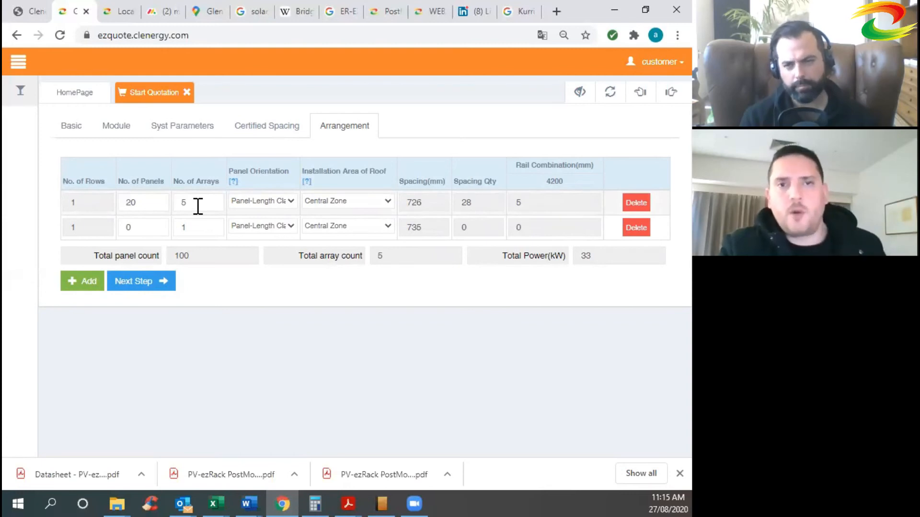
# Give row 2 12 panels and 2 arrays.
pyautogui.moveTo(149, 227); pyautogui.dragTo(123, 232)
pyautogui.write('12')
pyautogui.click(198, 227)
pyautogui.moveTo(197, 225); pyautogui.dragTo(174, 235)
pyautogui.write('2')
pyautogui.click(215, 277)
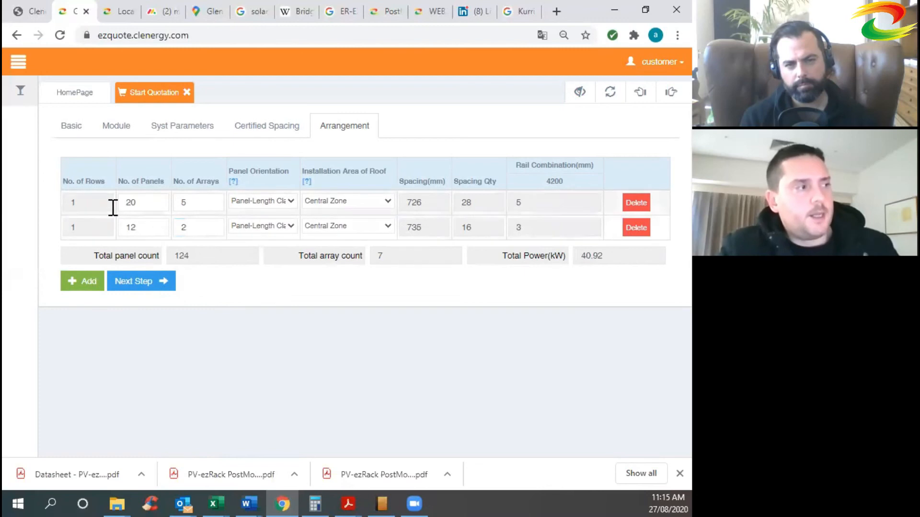
# Add a third arrangement row with 10 panels so its spacing recalculates.
pyautogui.click(88, 202)
pyautogui.click(97, 227)
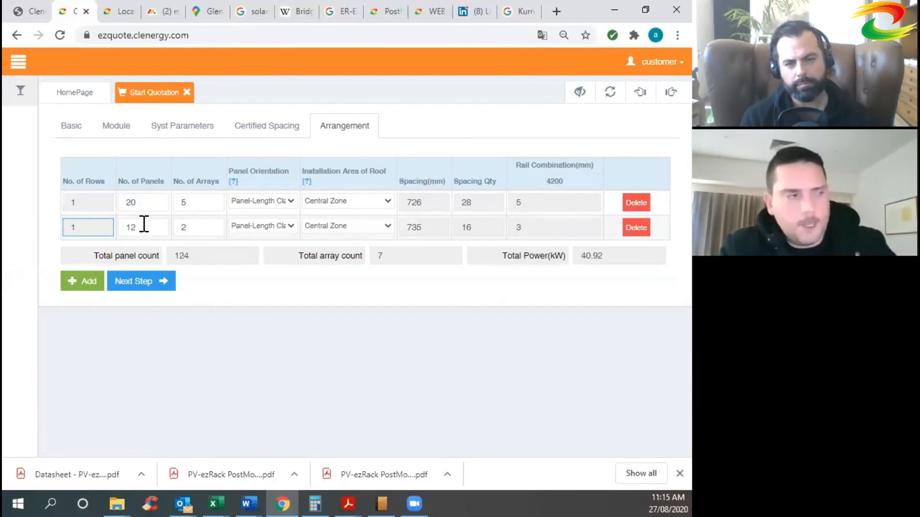
pyautogui.click(82, 281)
pyautogui.click(143, 250)
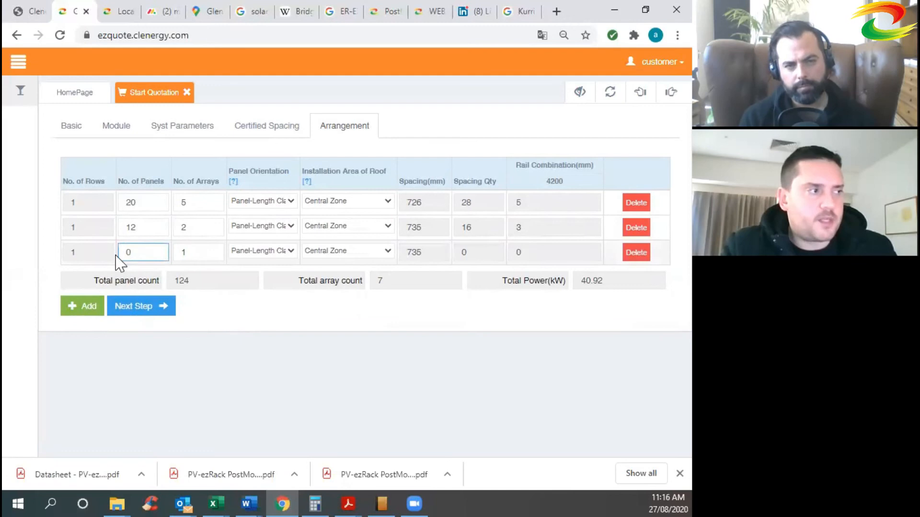
pyautogui.write('10')
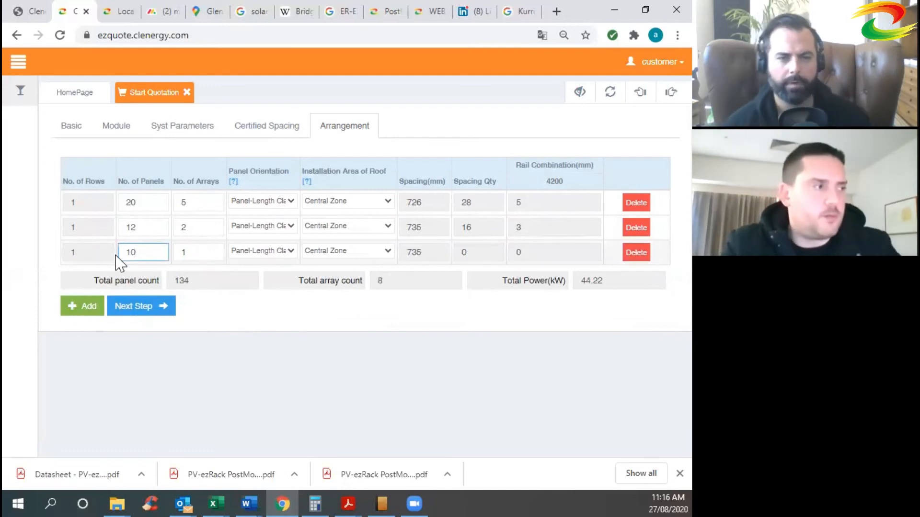
pyautogui.click(234, 342)
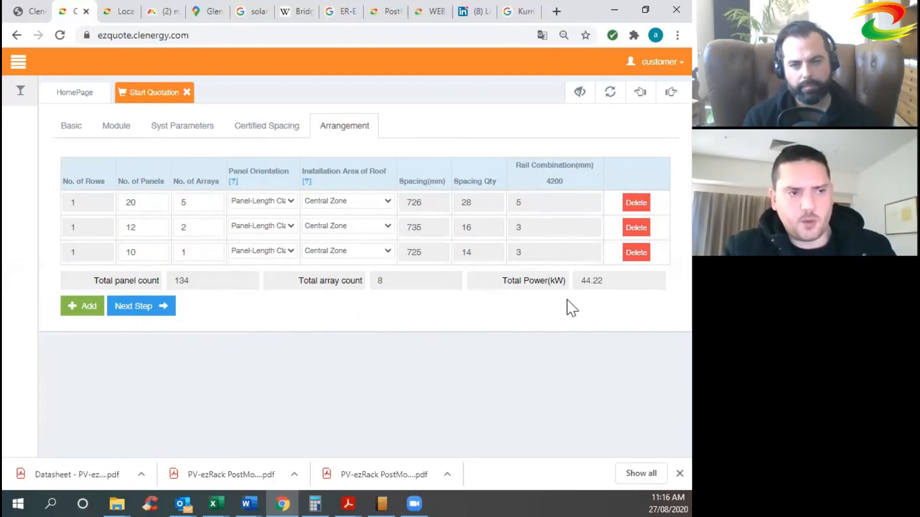
# Review the totals: 44.22 kW total power and 134 panels.
pyautogui.doubleClick(596, 281)
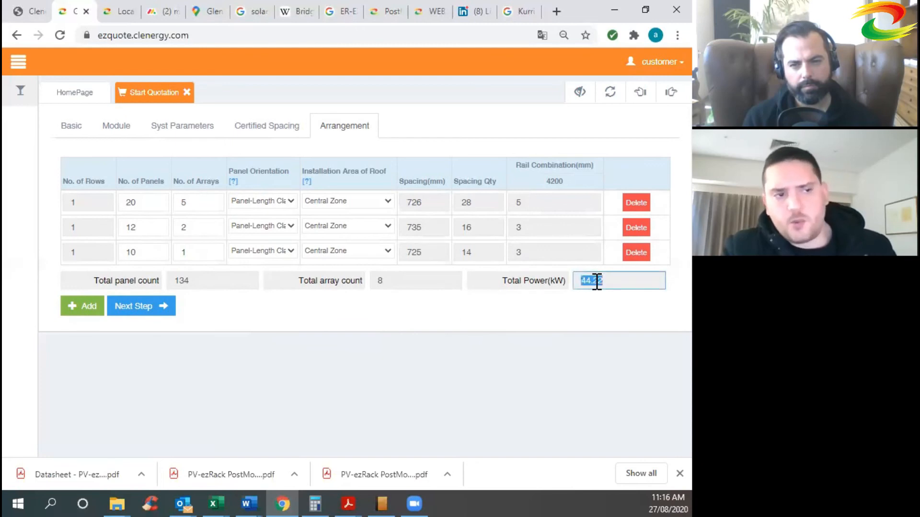
pyautogui.click(606, 302)
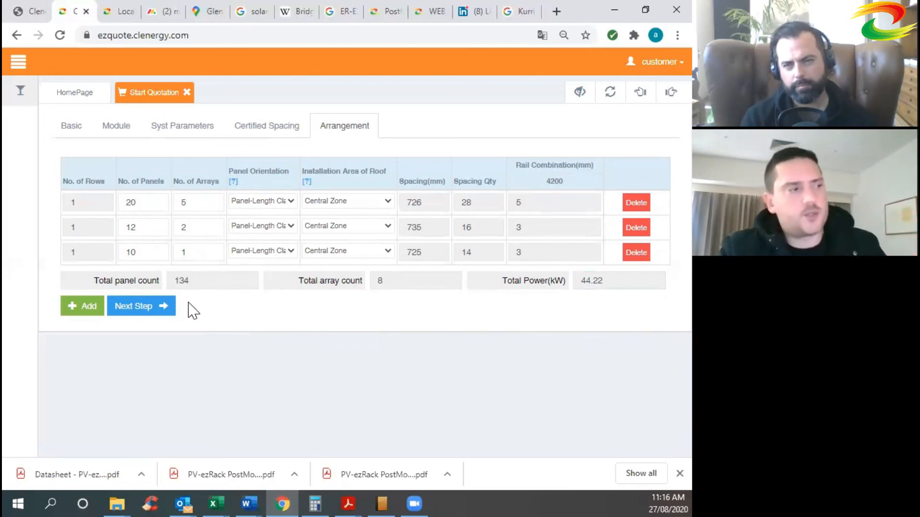
pyautogui.click(190, 280)
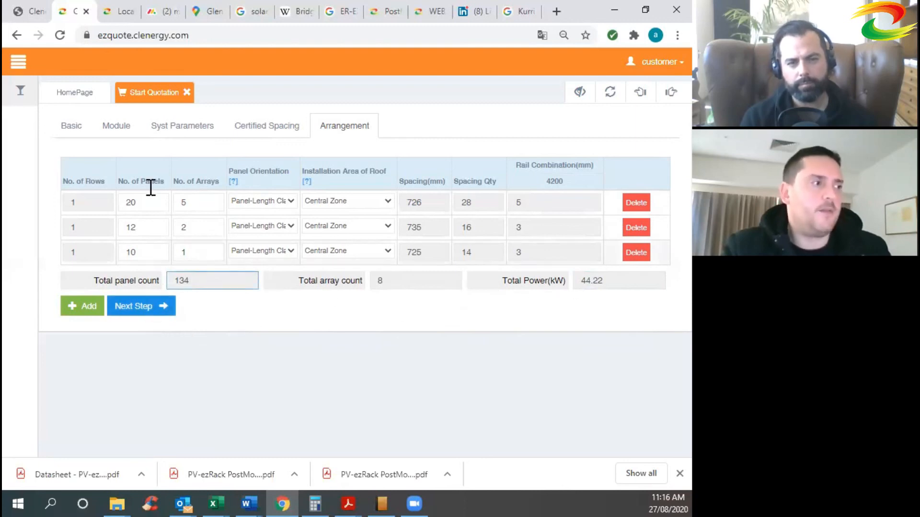
# Go to the Output step and scroll through the bill of materials table.
pyautogui.click(154, 309)
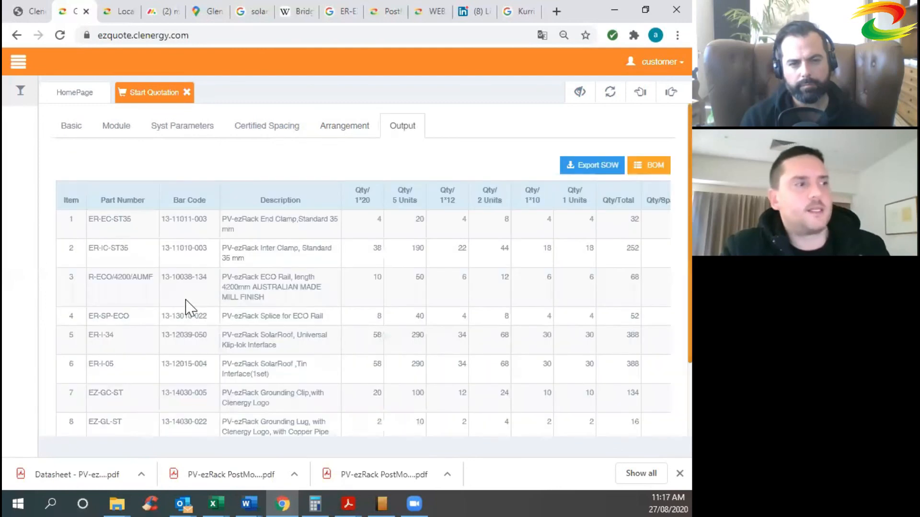
pyautogui.scroll(-2, 211, 233)
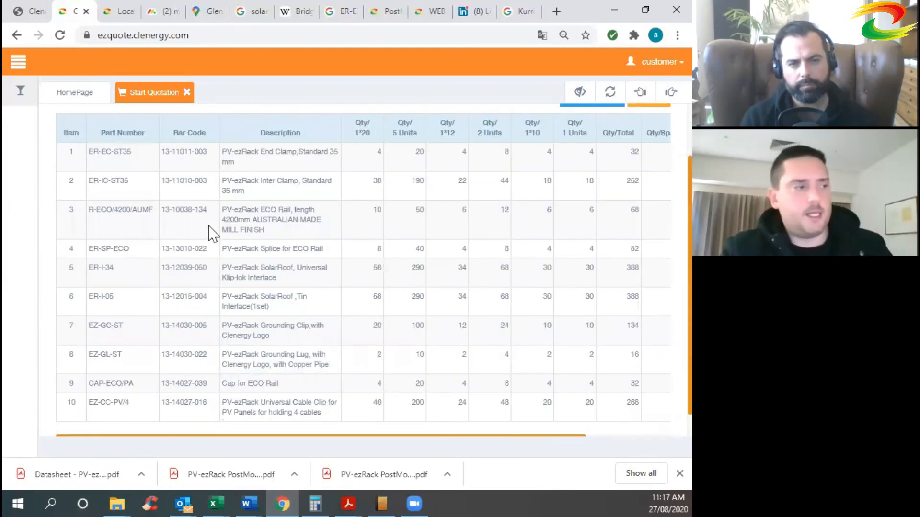
pyautogui.scroll(2, 204, 253)
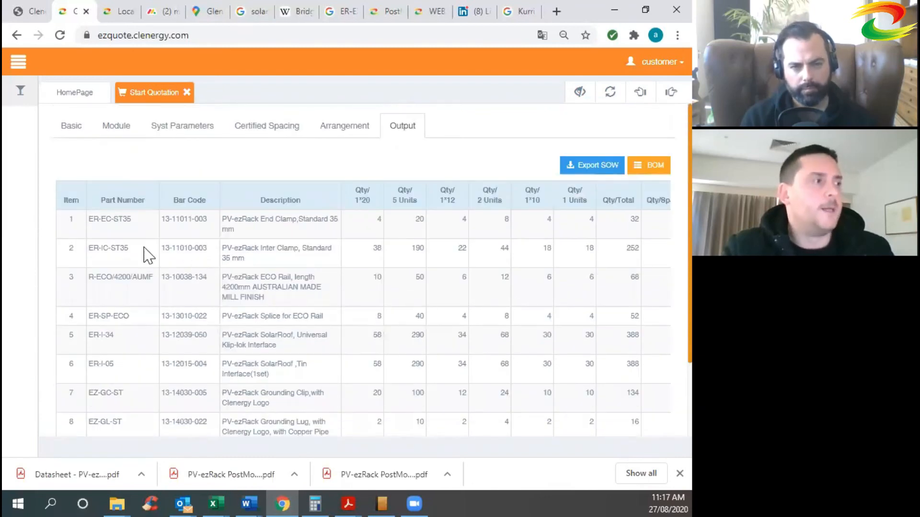
pyautogui.scroll(-3, 147, 256)
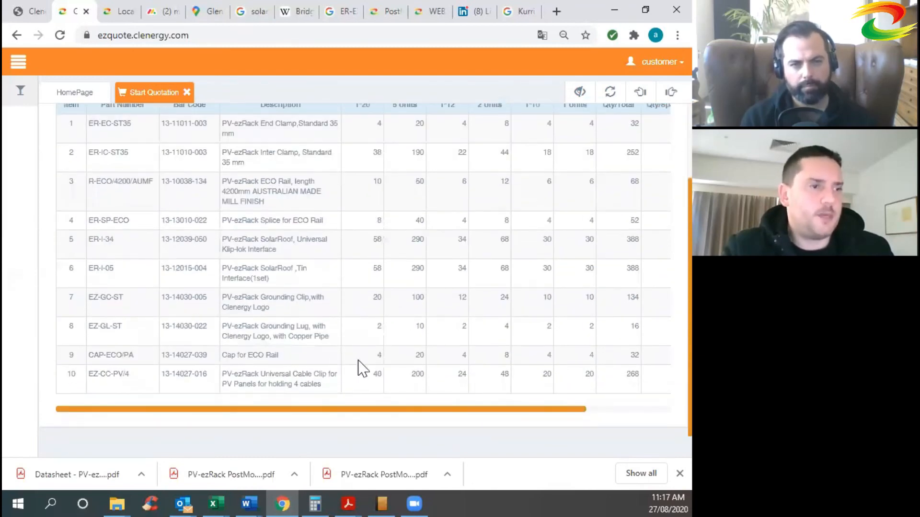
pyautogui.scroll(3, 362, 369)
# Export the SOW proposal spreadsheet and open the downloaded file.
pyautogui.click(574, 166)
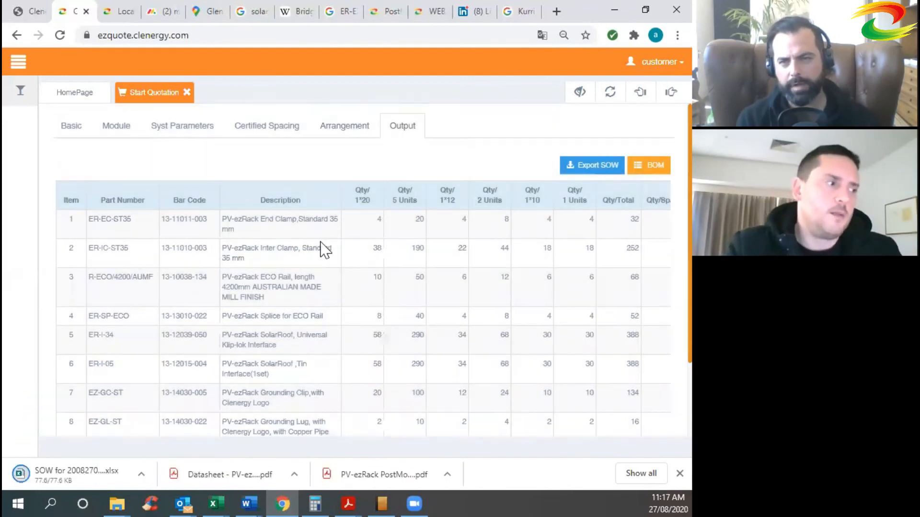
pyautogui.scroll(-3, 287, 282)
pyautogui.scroll(2, 169, 368)
pyautogui.click(77, 472)
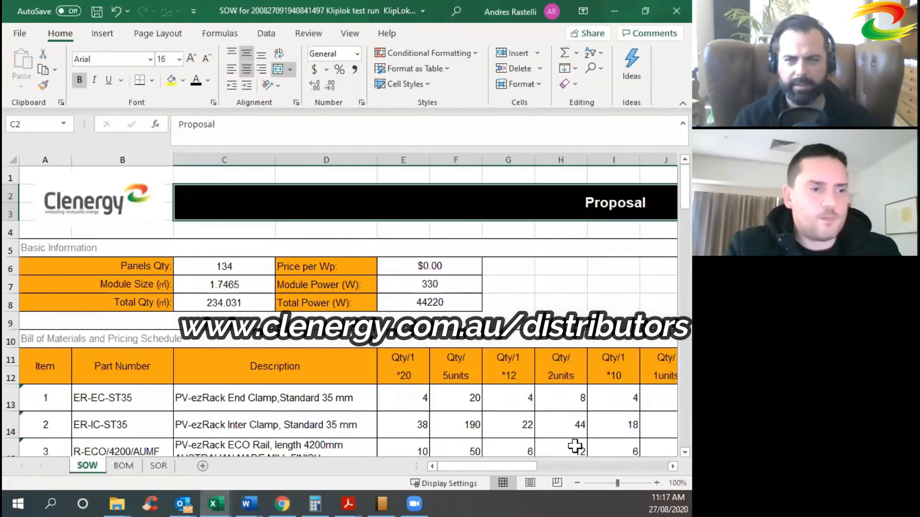
# Zoom out four steps and scroll through the SOW proposal sheet.
pyautogui.click(577, 482)
pyautogui.click(577, 483)
pyautogui.click(577, 483)
pyautogui.click(577, 483)
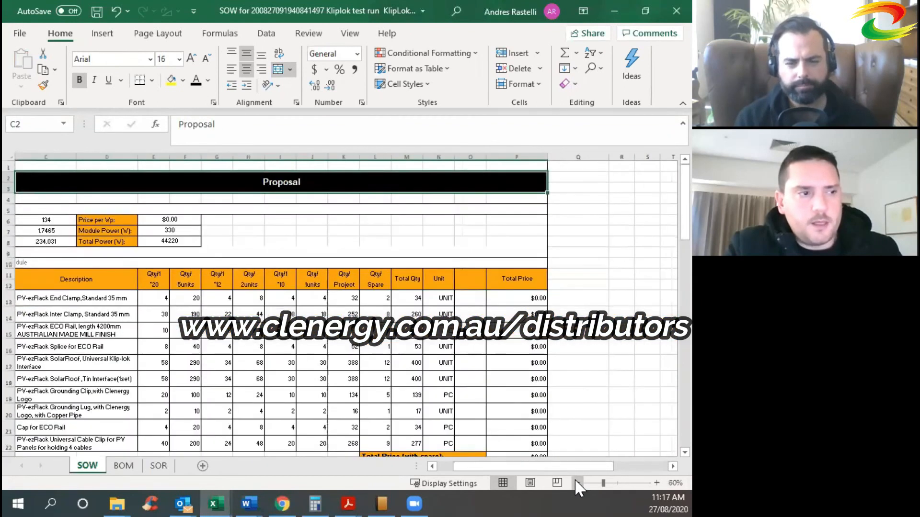
pyautogui.scroll(-2, 413, 349)
pyautogui.scroll(2, 415, 350)
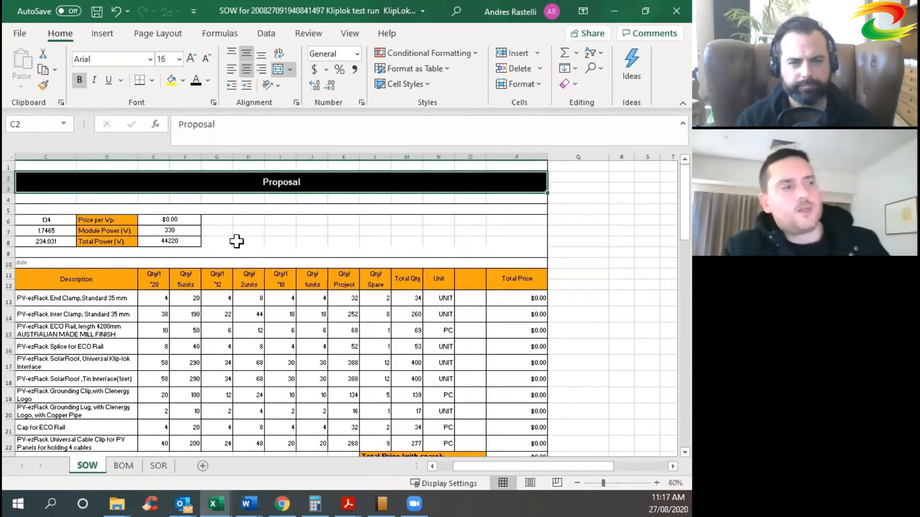
pyautogui.moveTo(458, 467); pyautogui.dragTo(443, 467)
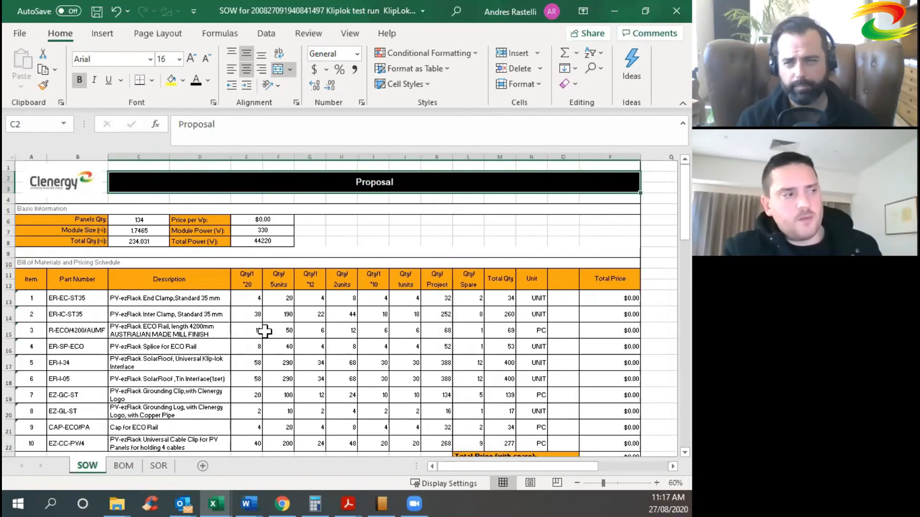
pyautogui.scroll(-1, 208, 211)
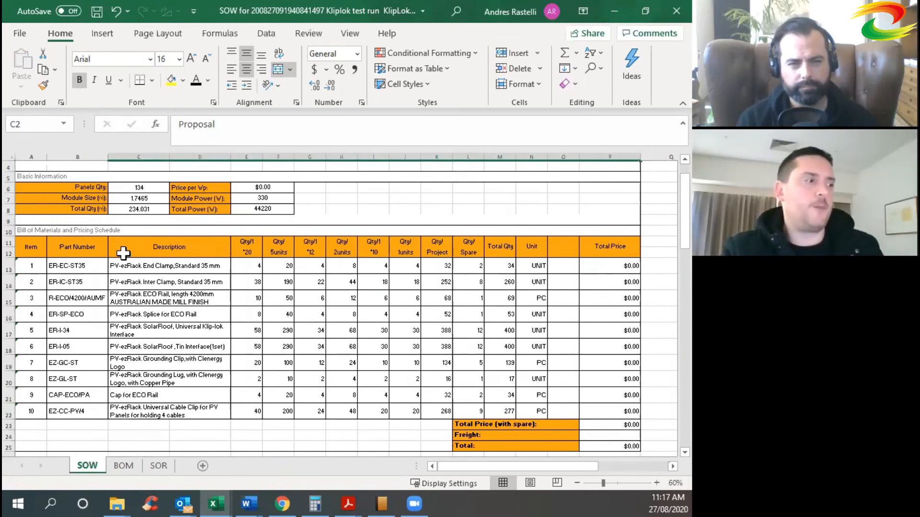
# Inspect the part numbers in B13–B20 and the End Clamp description in C13.
pyautogui.click(73, 265)
pyautogui.click(72, 298)
pyautogui.click(83, 315)
pyautogui.click(83, 330)
pyautogui.click(84, 346)
pyautogui.click(84, 365)
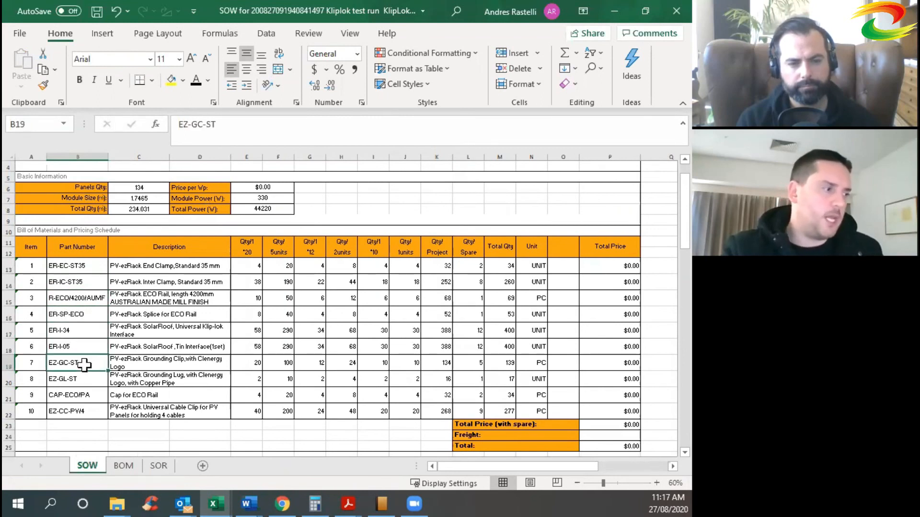
pyautogui.click(90, 378)
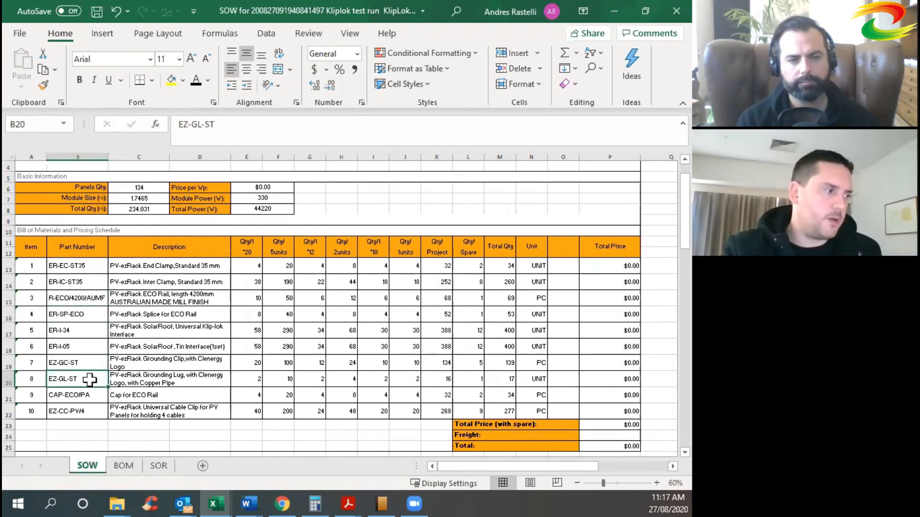
pyautogui.click(180, 267)
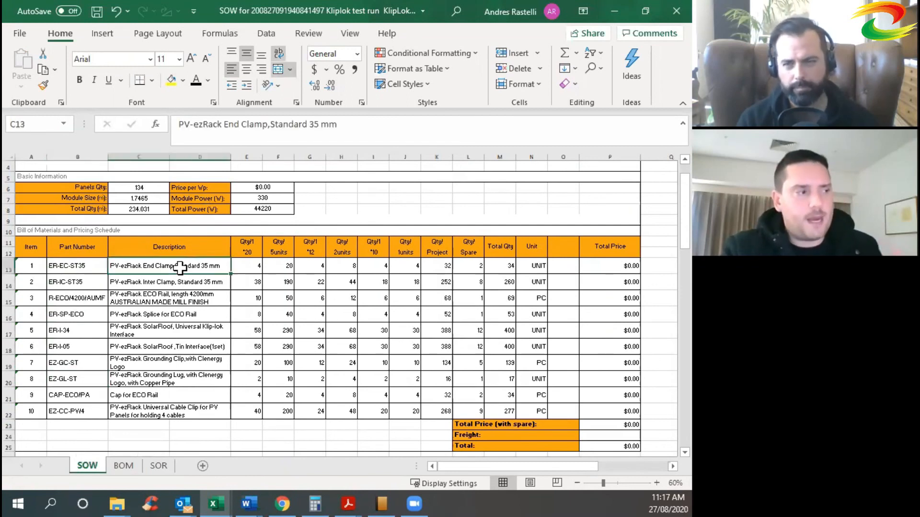
pyautogui.click(159, 466)
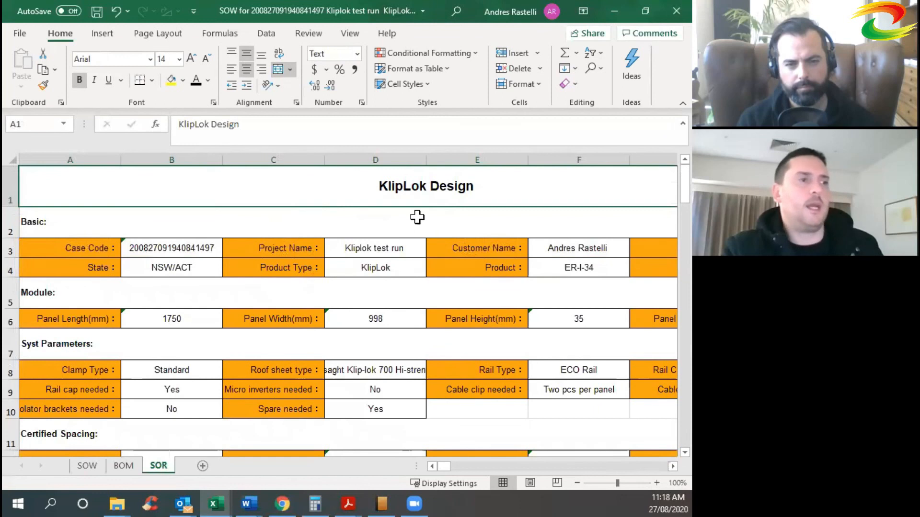
pyautogui.click(573, 483)
pyautogui.click(573, 483)
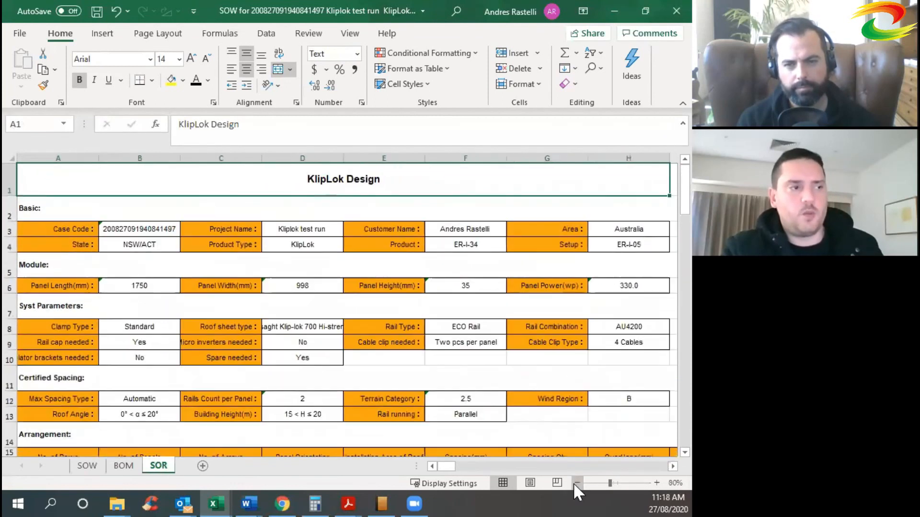
pyautogui.click(573, 483)
pyautogui.click(573, 483)
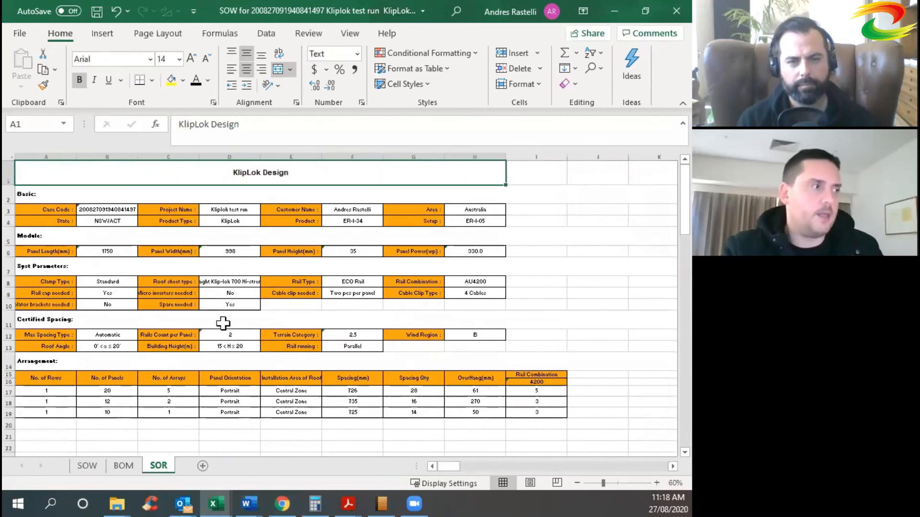
pyautogui.click(102, 218)
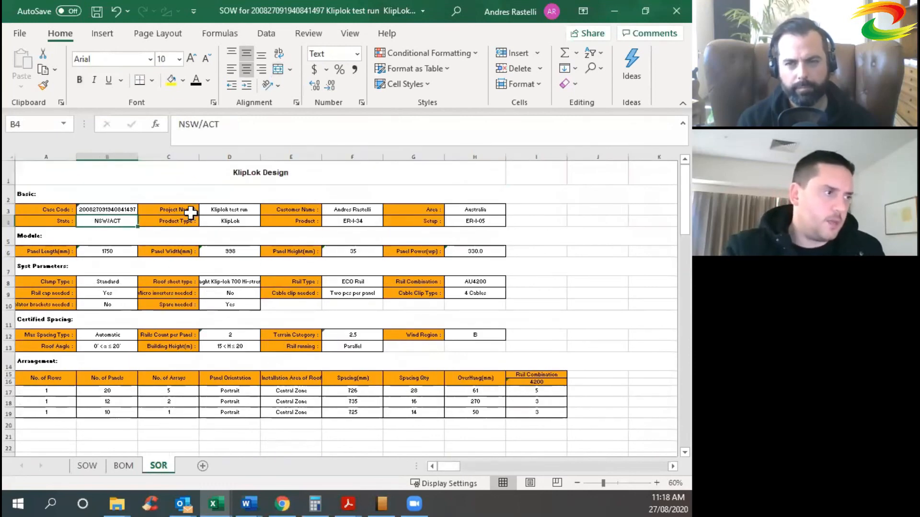
pyautogui.click(239, 220)
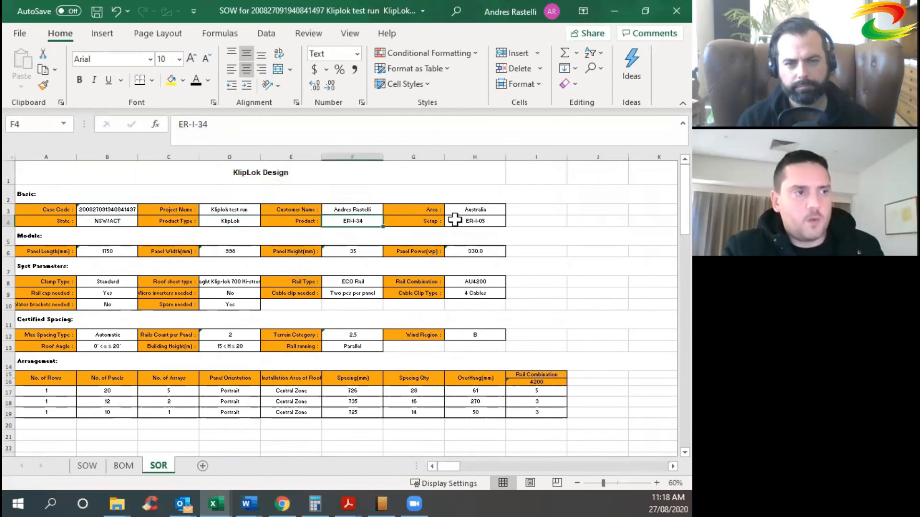
pyautogui.click(472, 220)
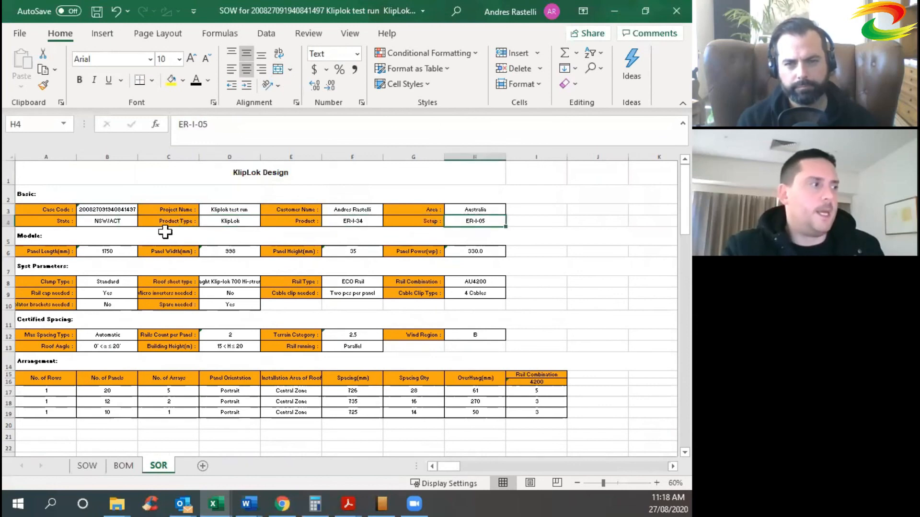
pyautogui.click(108, 250)
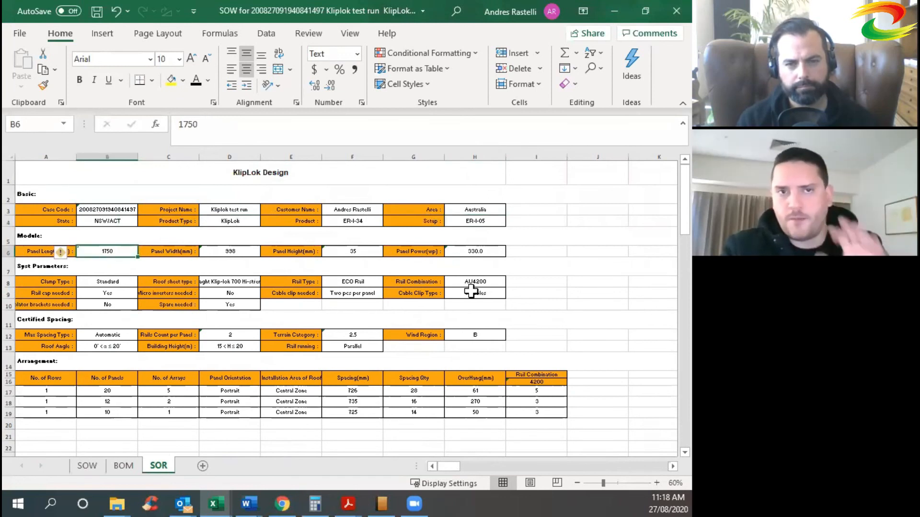
pyautogui.click(108, 467)
pyautogui.click(93, 467)
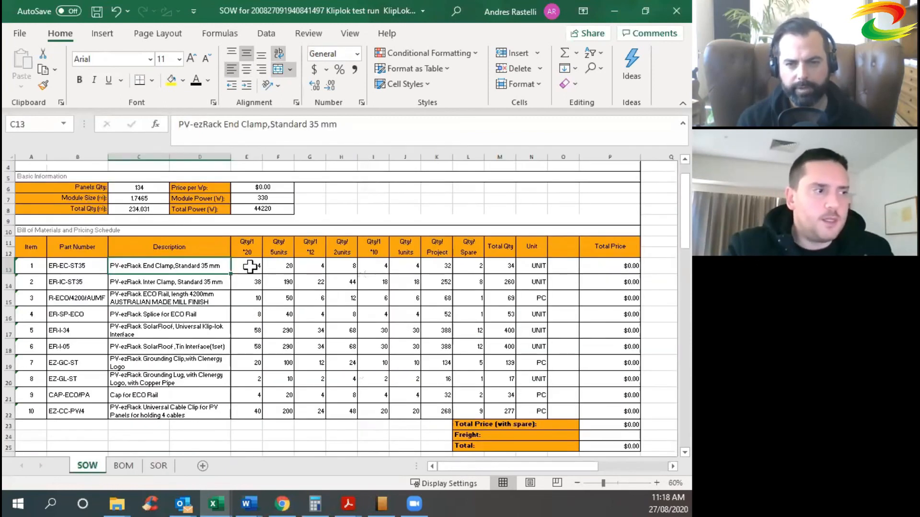
pyautogui.click(457, 214)
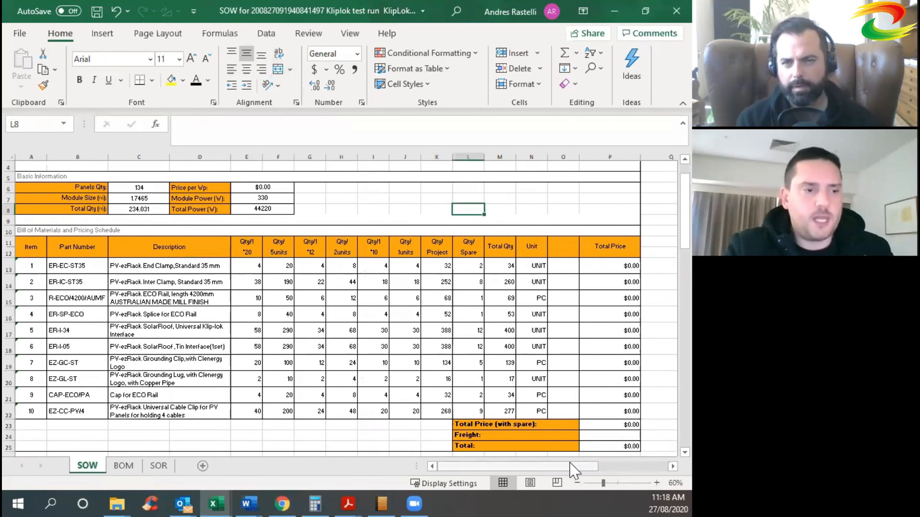
pyautogui.click(577, 483)
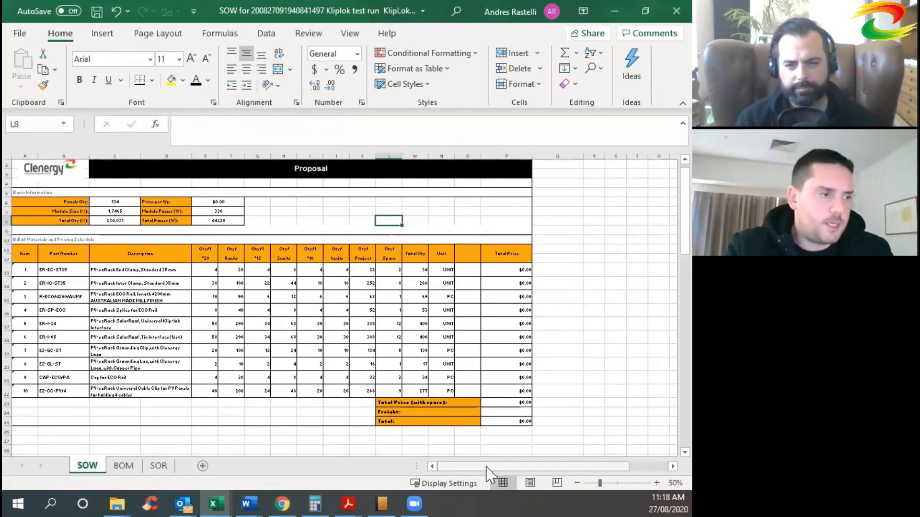